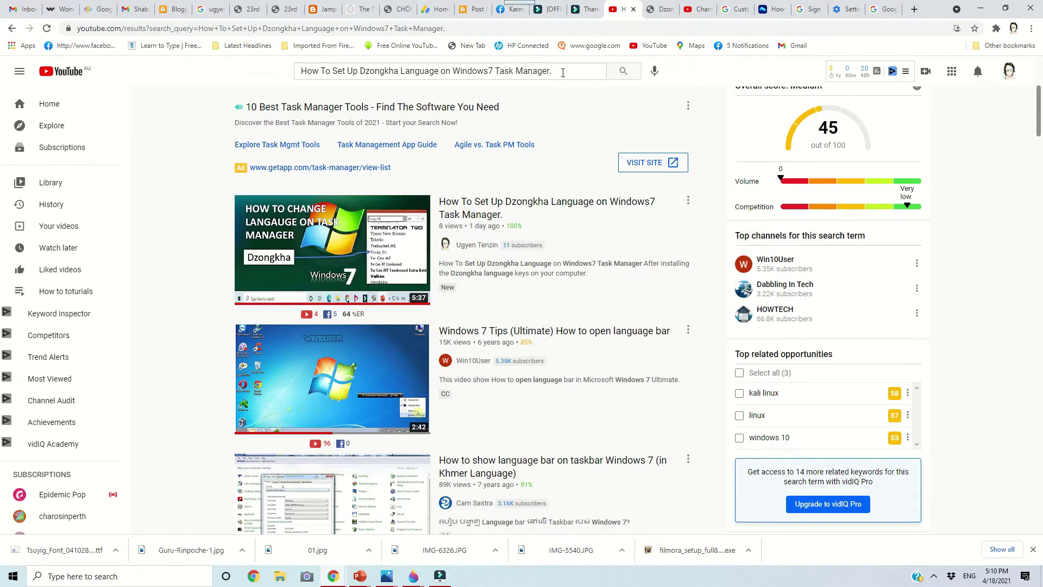
Step: Select the 'How To Set Up Dzongkha Language on Windows7 Task Manager.' query in YouTube's search box
left_click_drag(563, 72, 298, 72)
Step: Open the Dzongkha Task Manager setup video, expand its description, and play it from 2:10
key("Return")
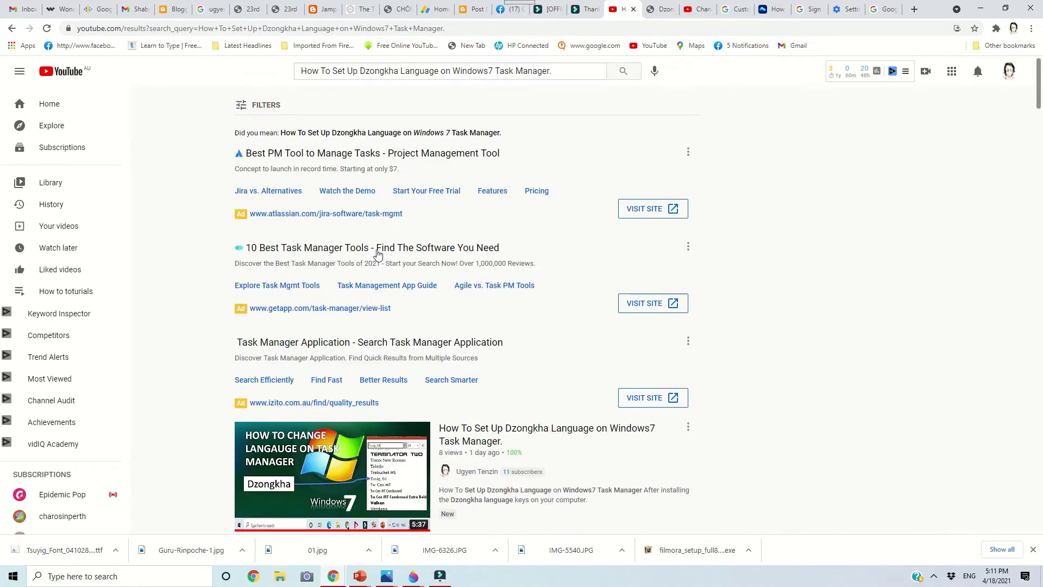
scroll(382, 296, "down", 15)
scroll(381, 299, "up", 3)
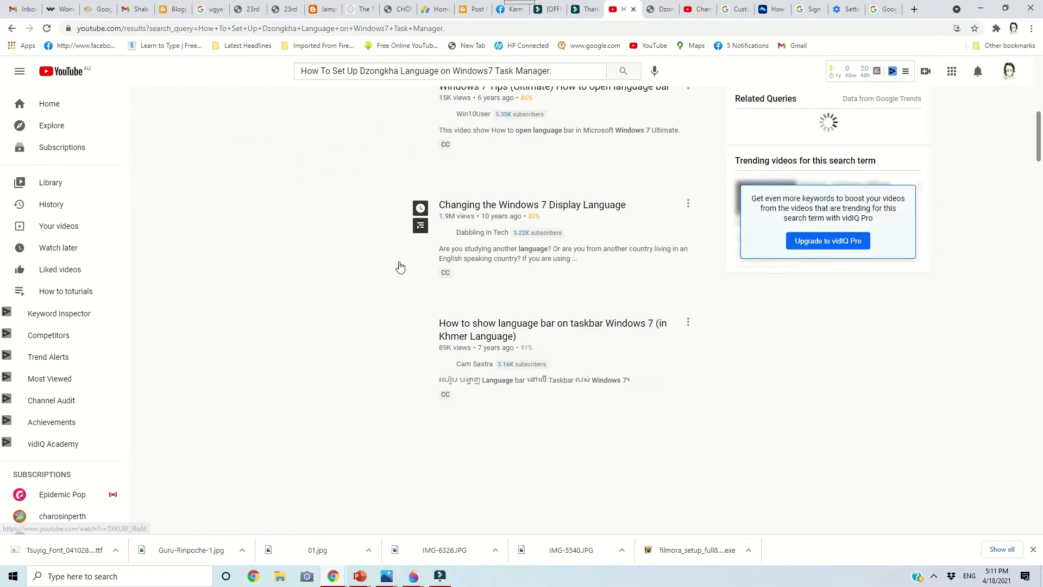
scroll(400, 269, "up", 3)
scroll(400, 276, "up", 3)
scroll(400, 277, "down", 3)
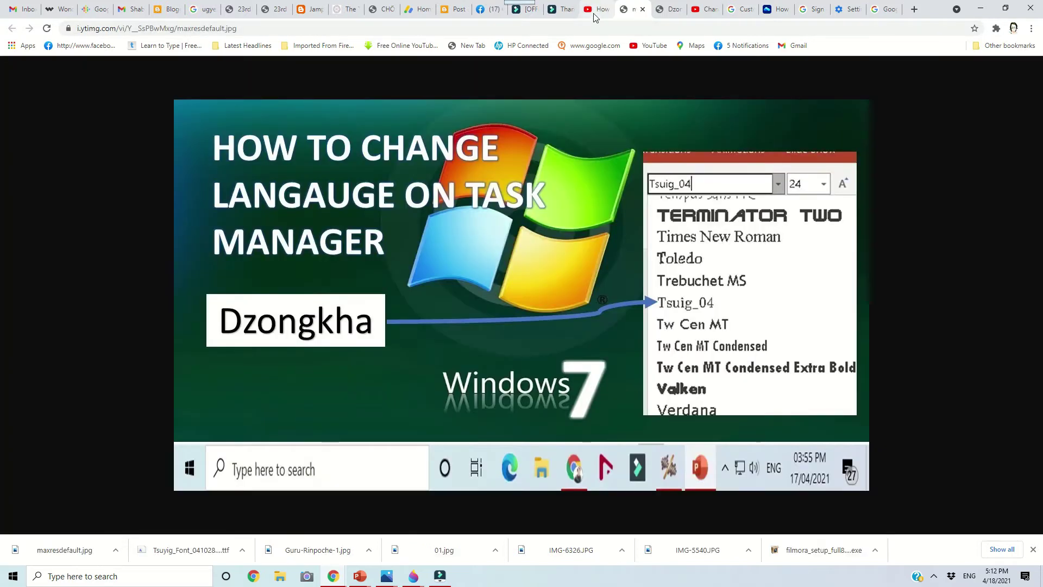
left_click(593, 11)
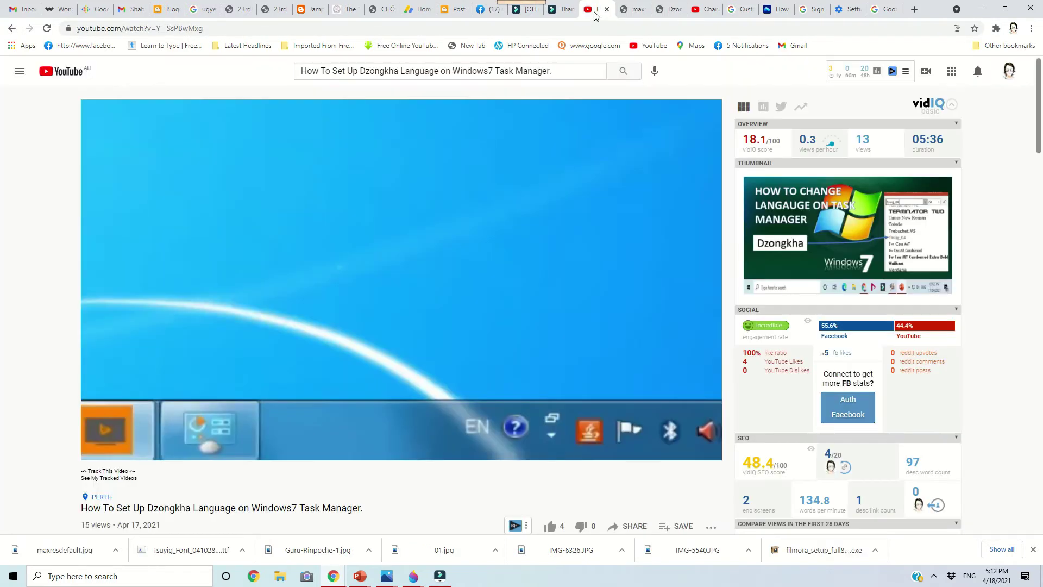
scroll(252, 363, "down", 3)
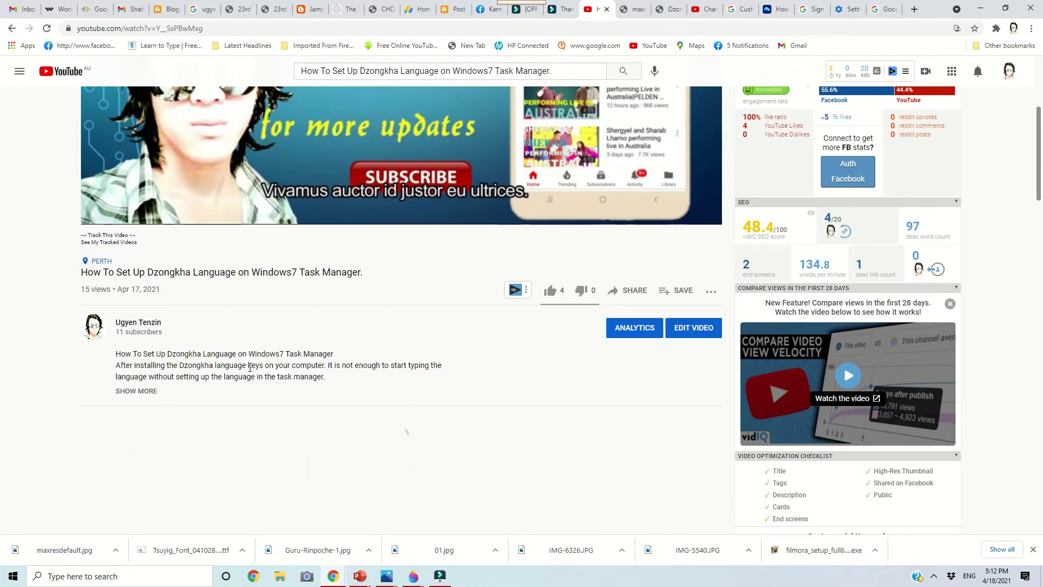
left_click(137, 391)
scroll(246, 407, "up", 3)
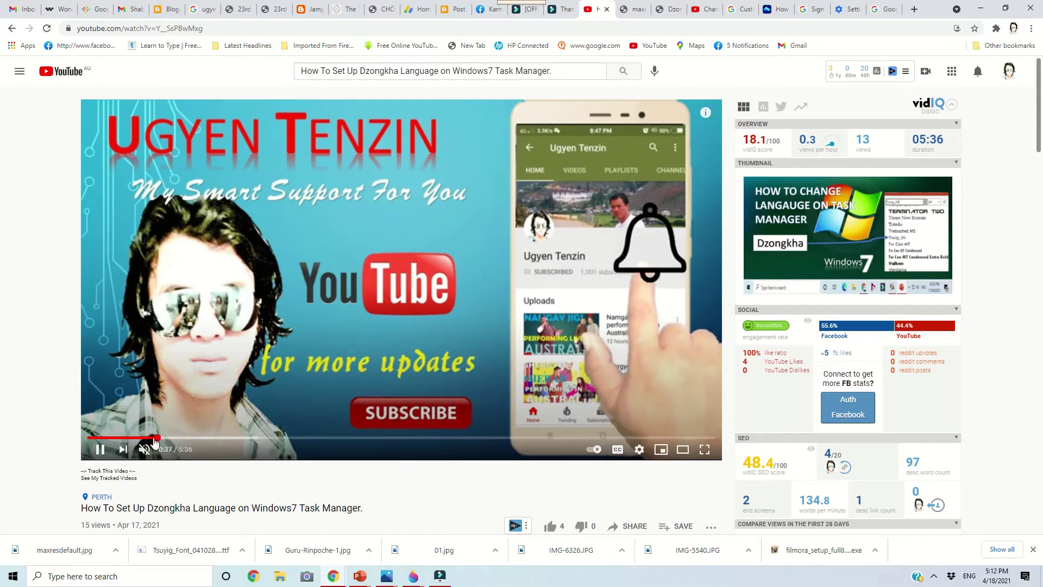
left_click_drag(154, 441, 482, 296)
mouse_move(131, 438)
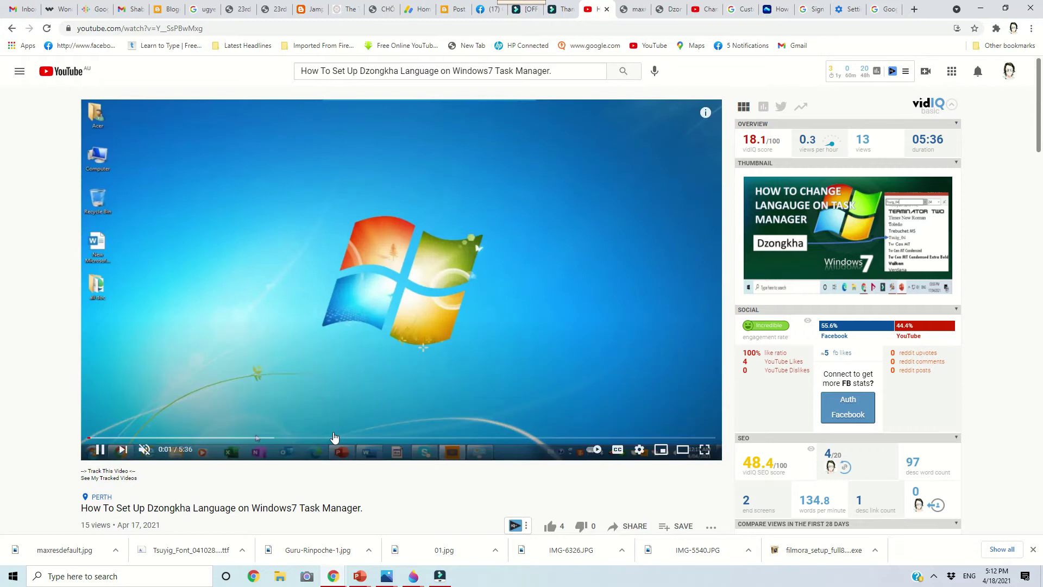
left_click(332, 441)
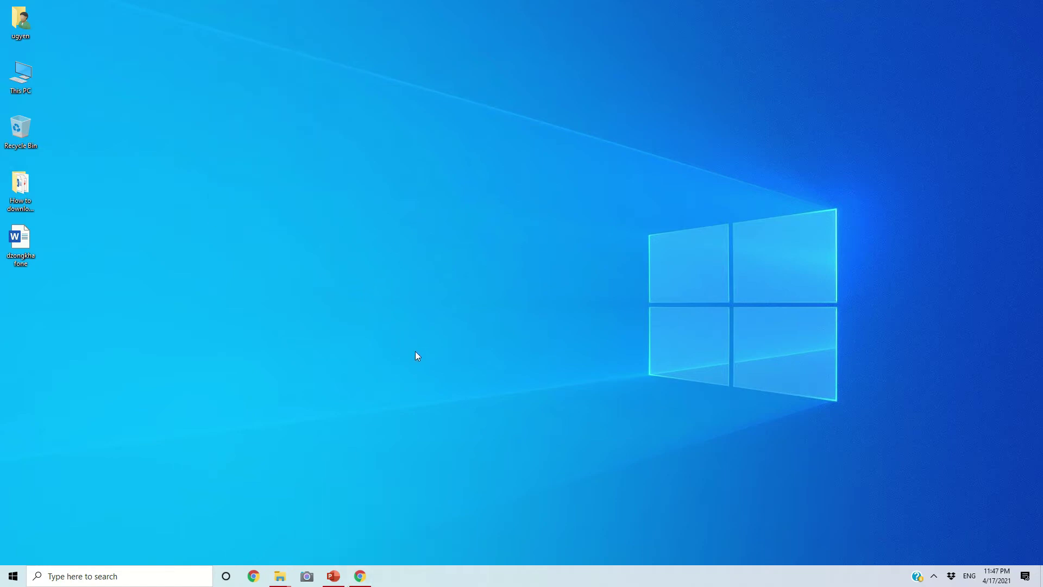
Step: Search for the creator, open the Ugyen Tenzin channel, and list its uploaded videos
left_click(360, 576)
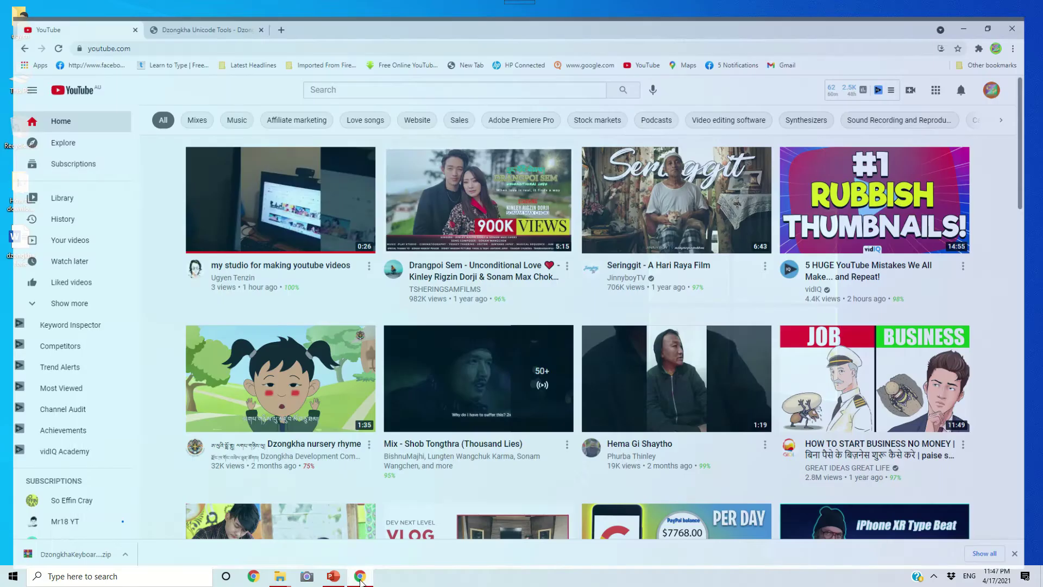
left_click(337, 70)
type("ugye")
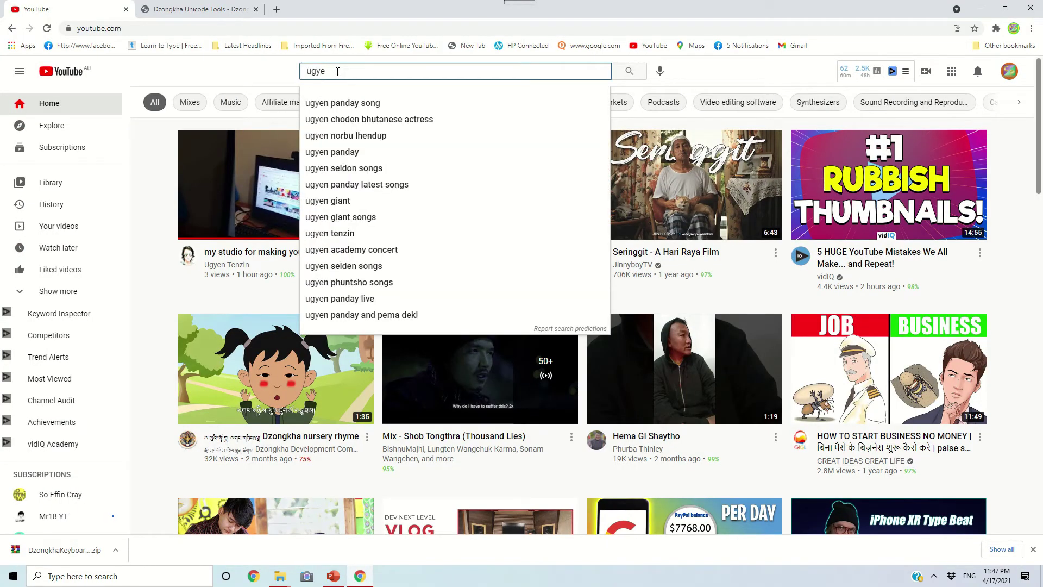
type("n tenzin")
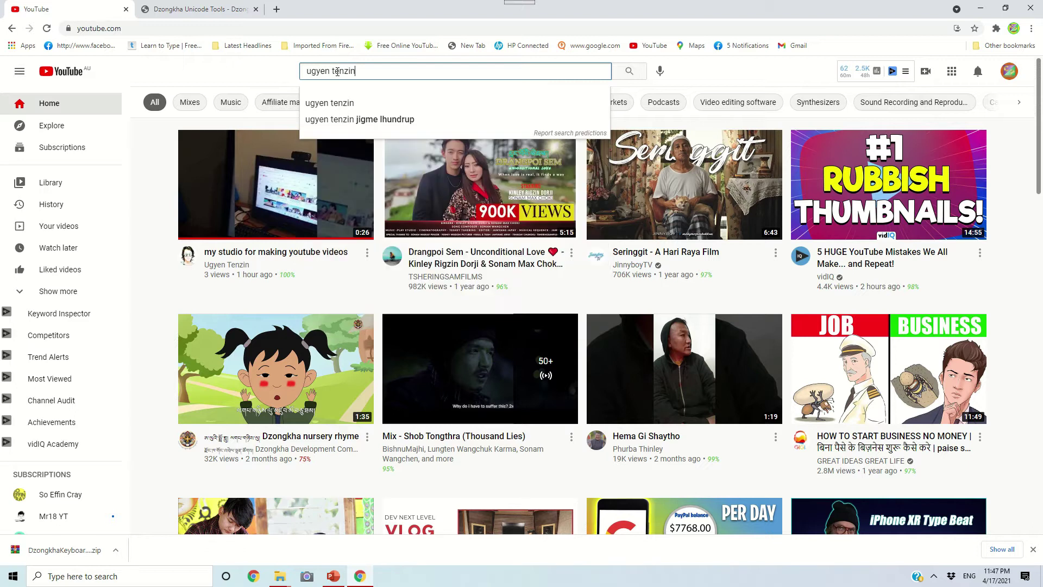
left_click(358, 103)
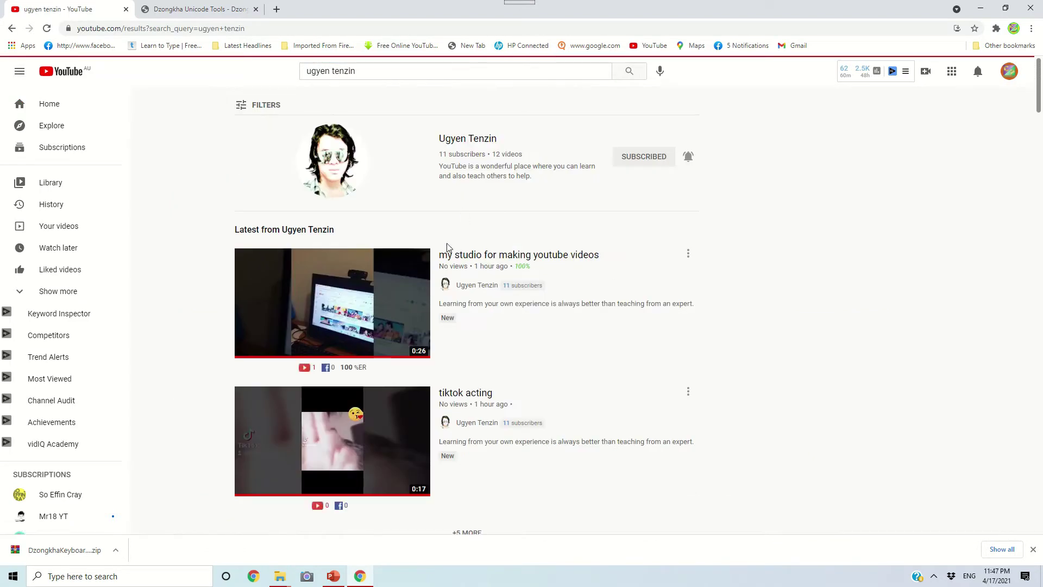
left_click(470, 146)
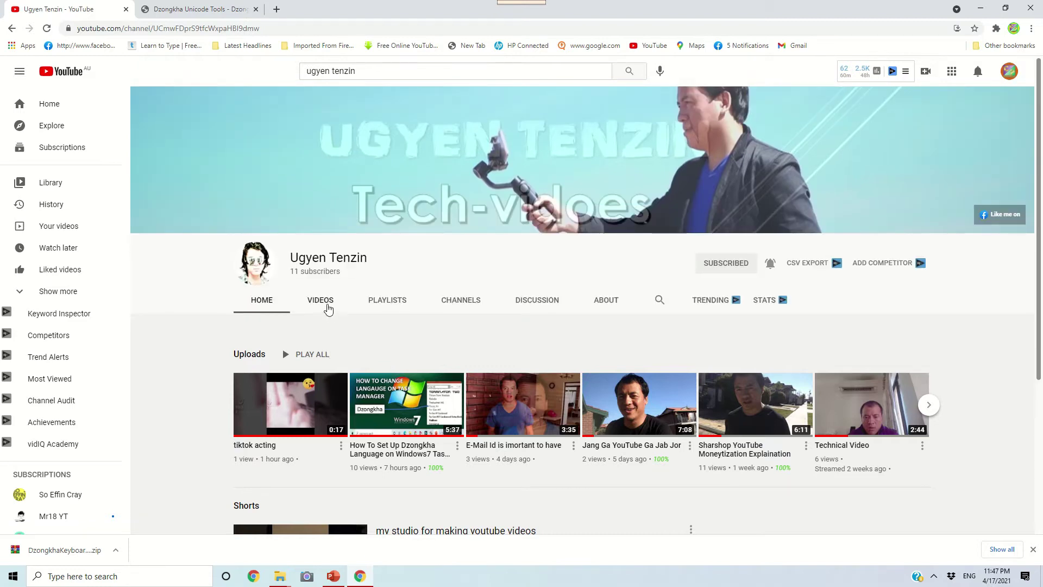
left_click(323, 303)
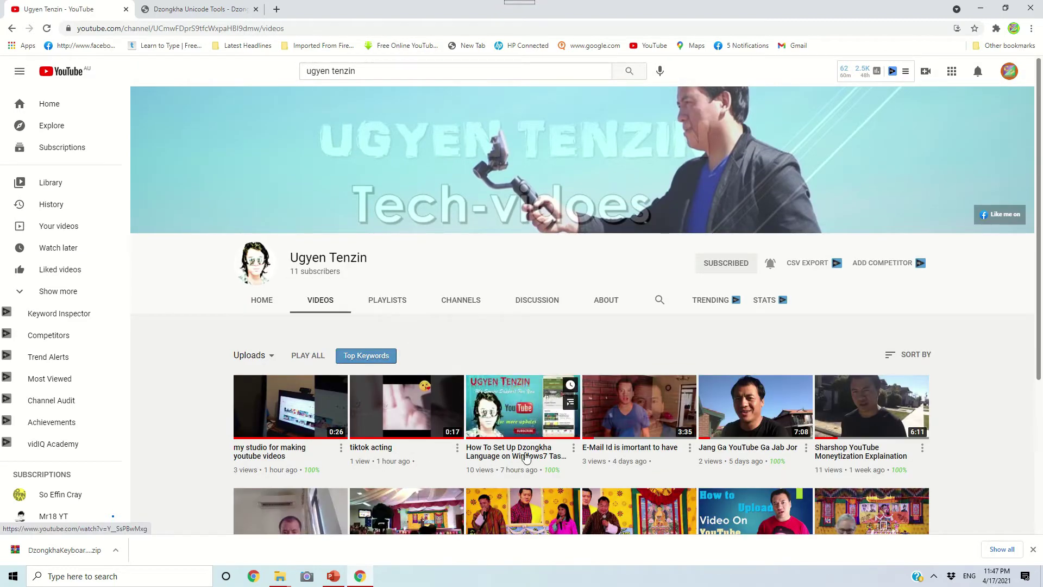
mouse_move(522, 424)
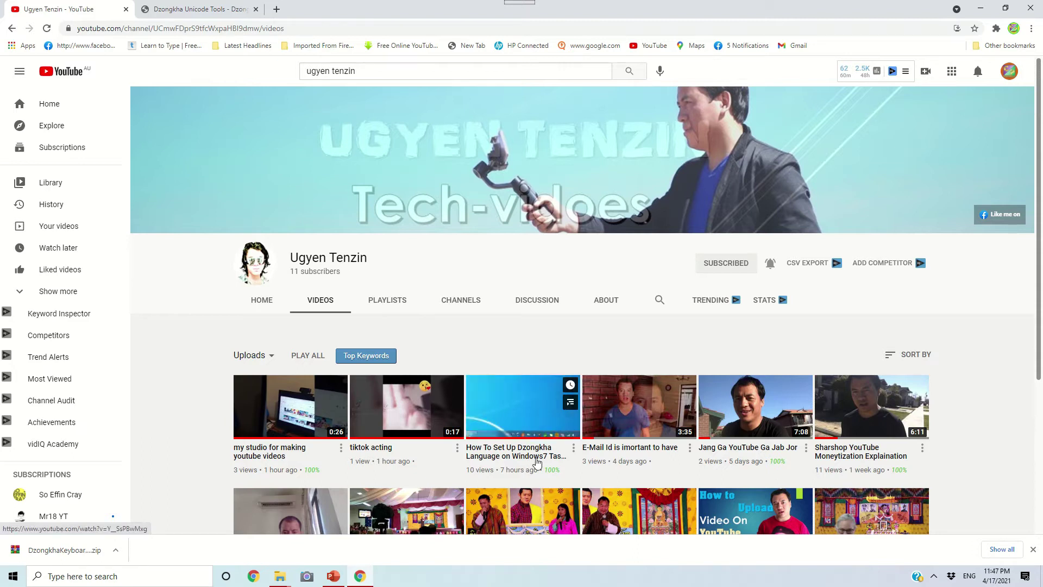
Step: Open the Dzongkha setup video, expand its description, and switch the resulting dzongkha.gov.bt page to Dzongkha
left_click(519, 418)
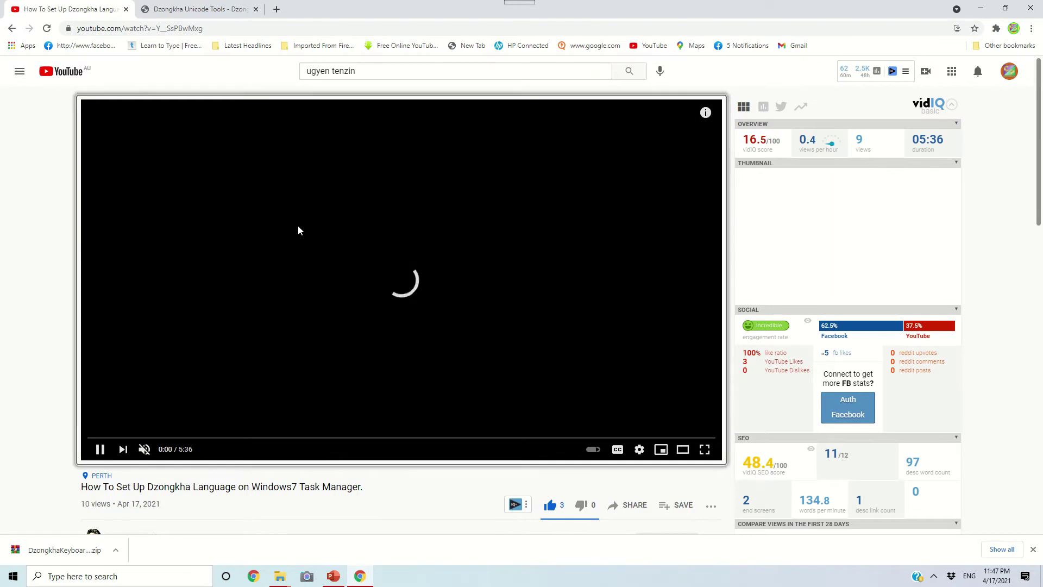
scroll(297, 226, "down", 3)
left_click(136, 371)
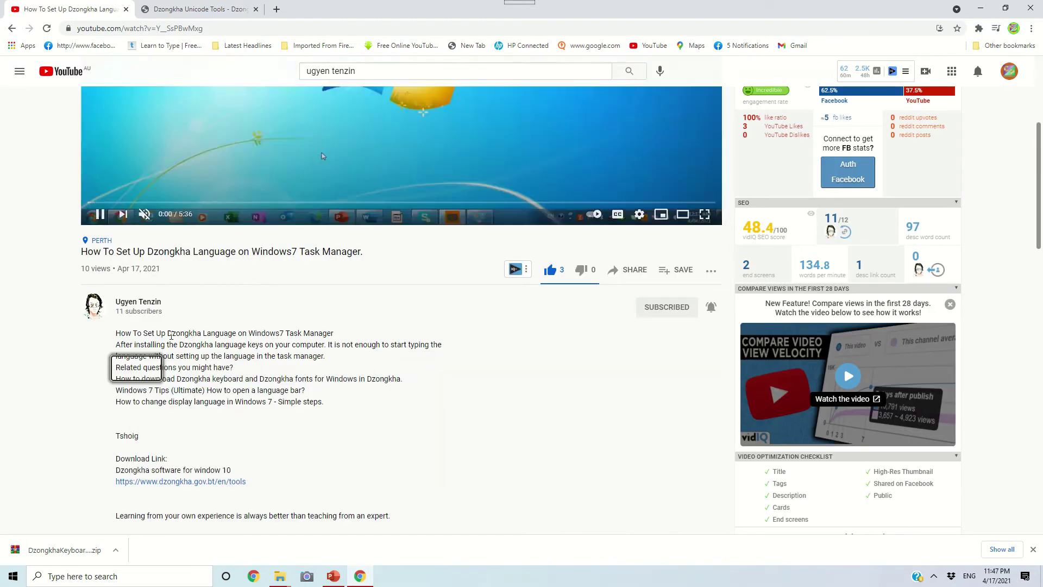
scroll(115, 255, "down", 3)
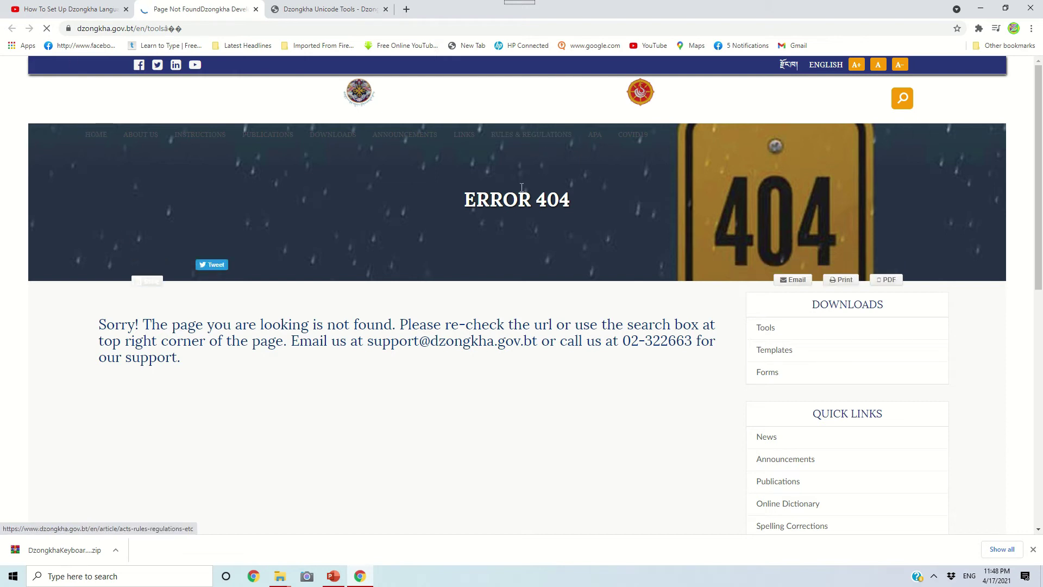
left_click(787, 65)
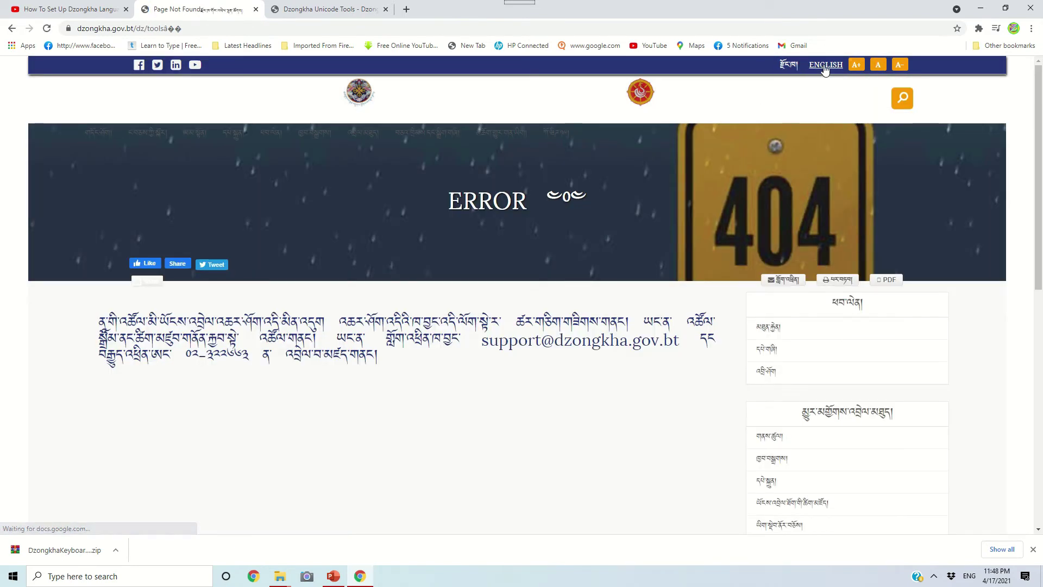
Step: Switch dzongkha.gov.bt back to English and open the Downloads > Unicode Tools page
left_click(825, 66)
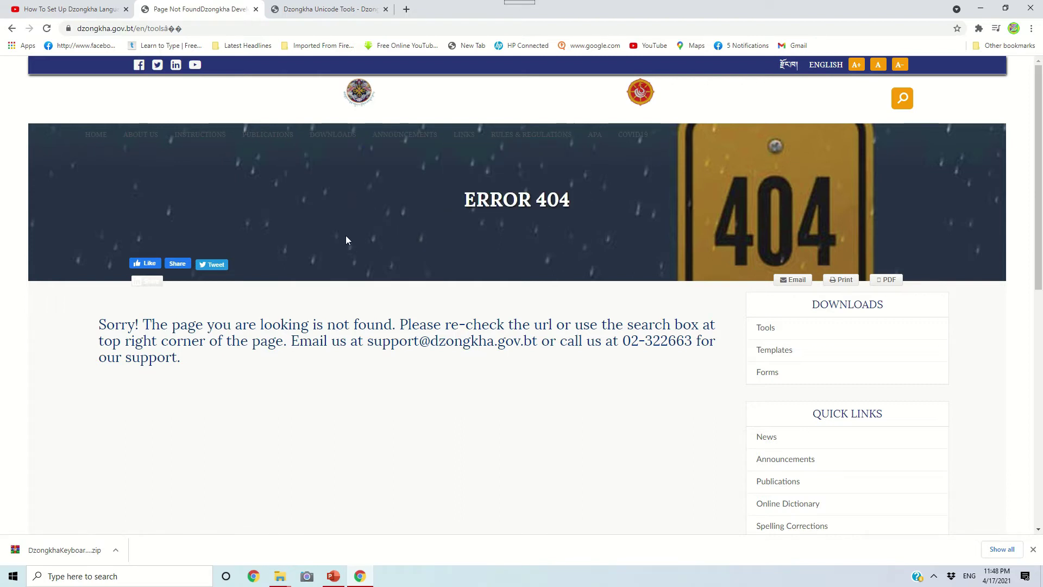
mouse_move(333, 135)
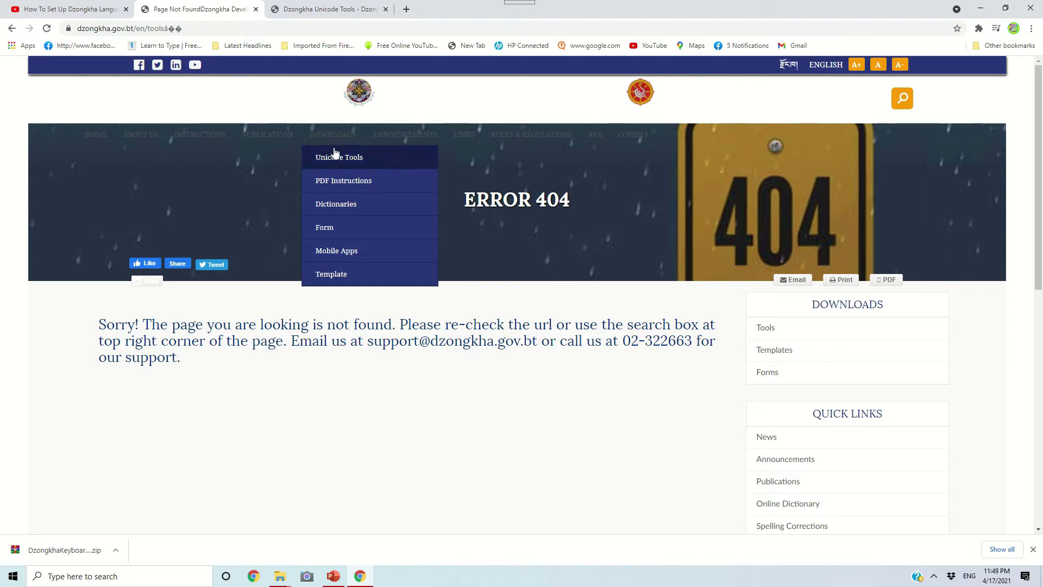
left_click(335, 162)
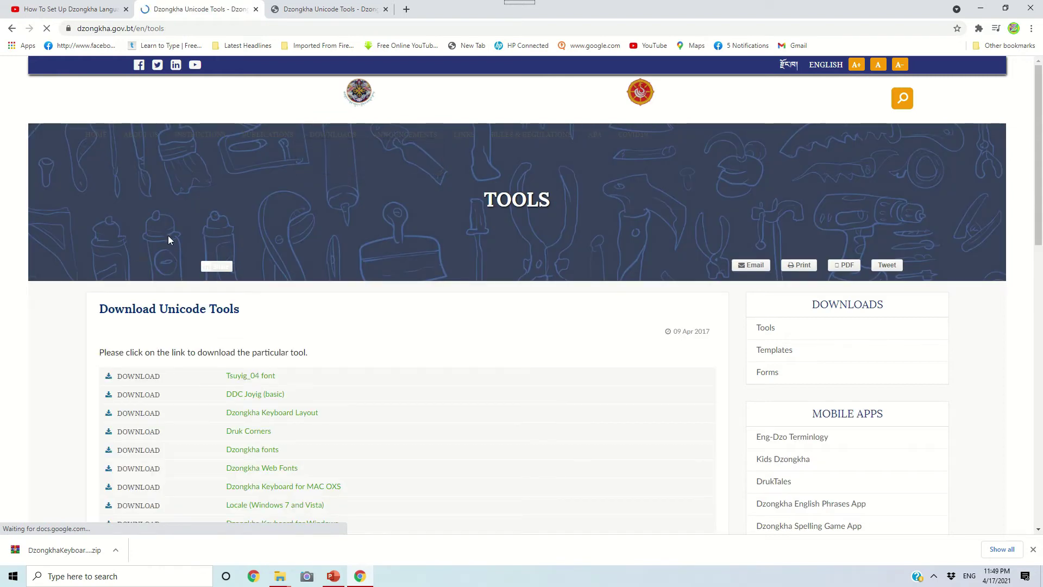
scroll(169, 239, "down", 3)
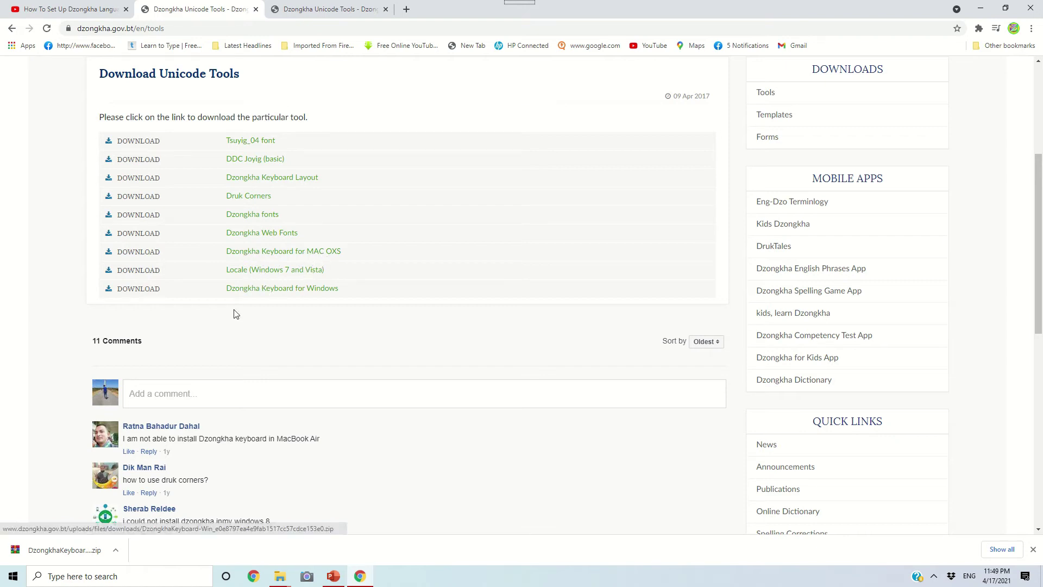
Step: Download the Dzongkha Keyboard for Windows zip, show it in Downloads, and bring up WinRAR extraction
left_click(274, 290)
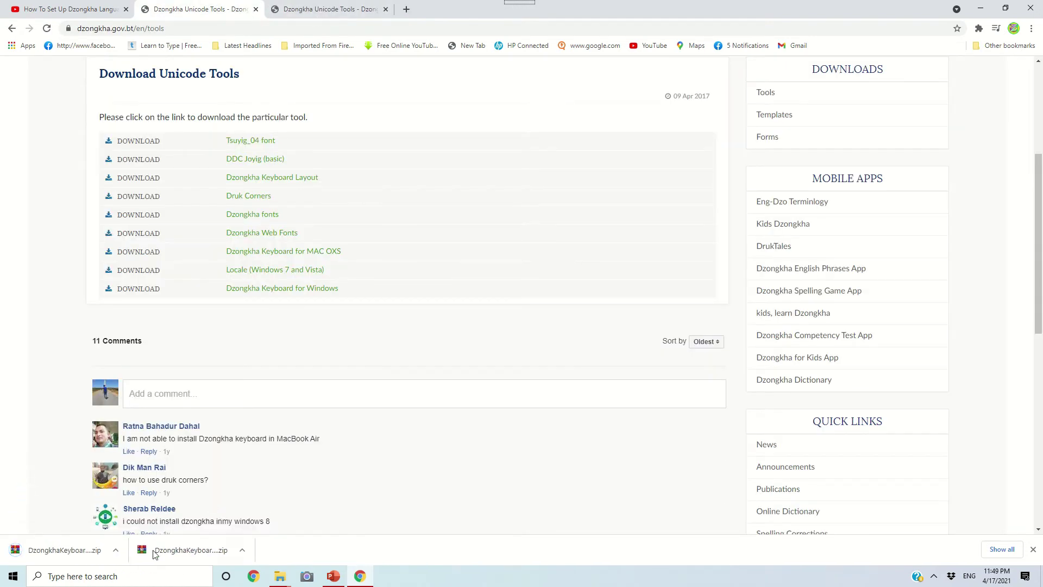
left_click(116, 553)
left_click(148, 511)
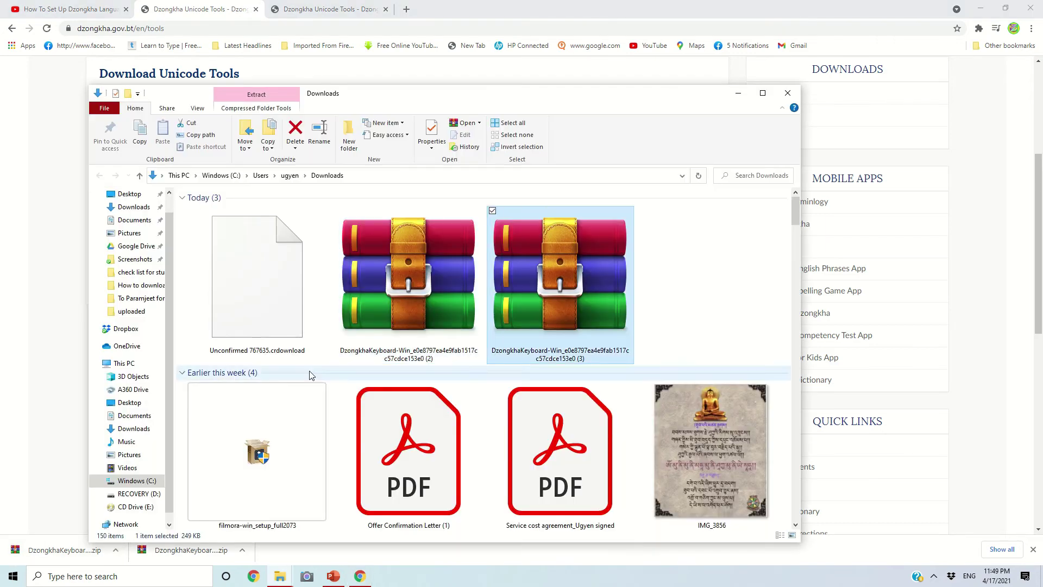
right_click(404, 273)
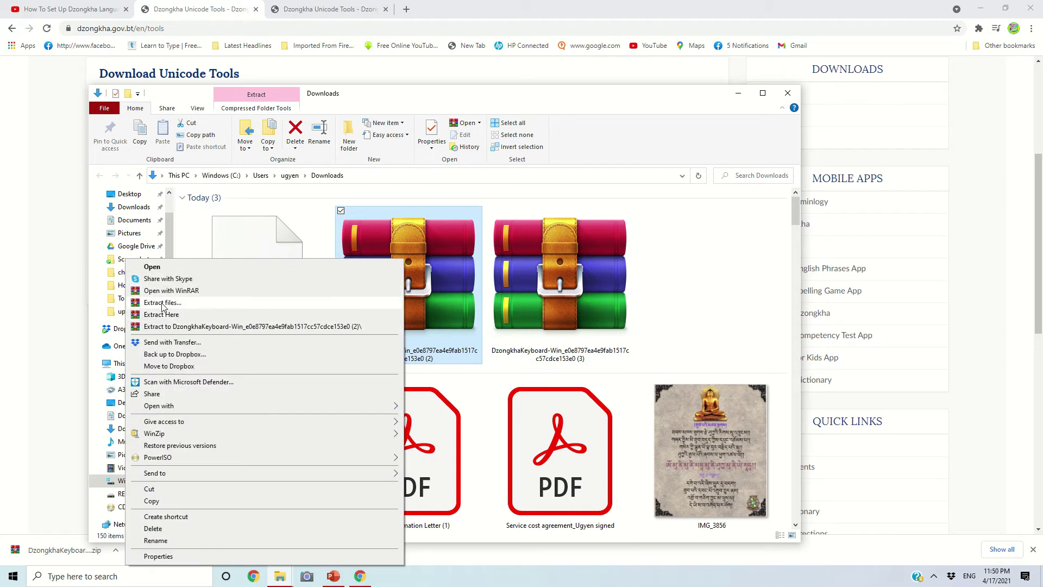
left_click(163, 303)
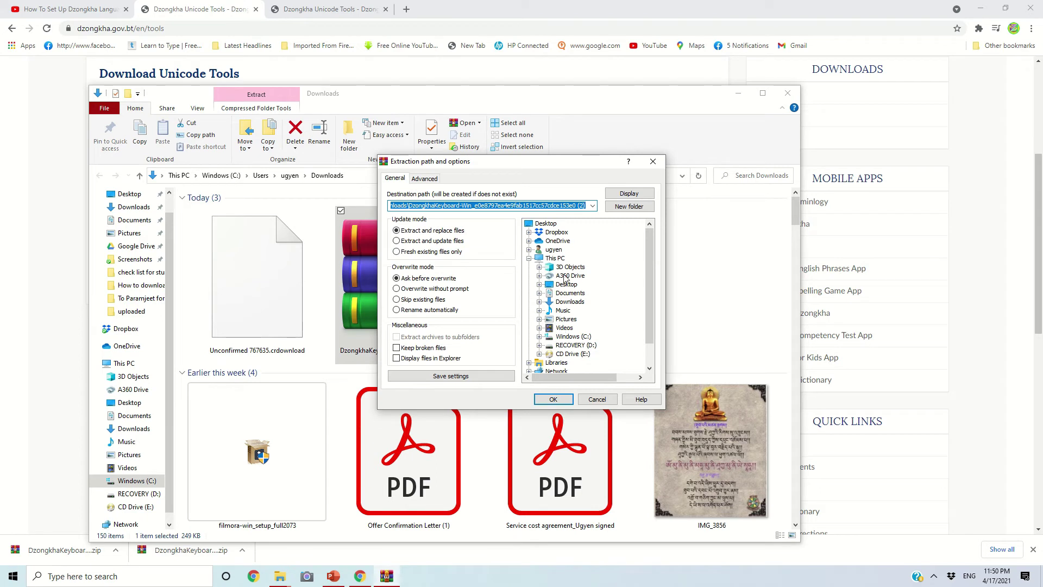
Step: Extract the keyboard zip into Desktop > 'How to download and install Dzongkha Software'
left_click(564, 284)
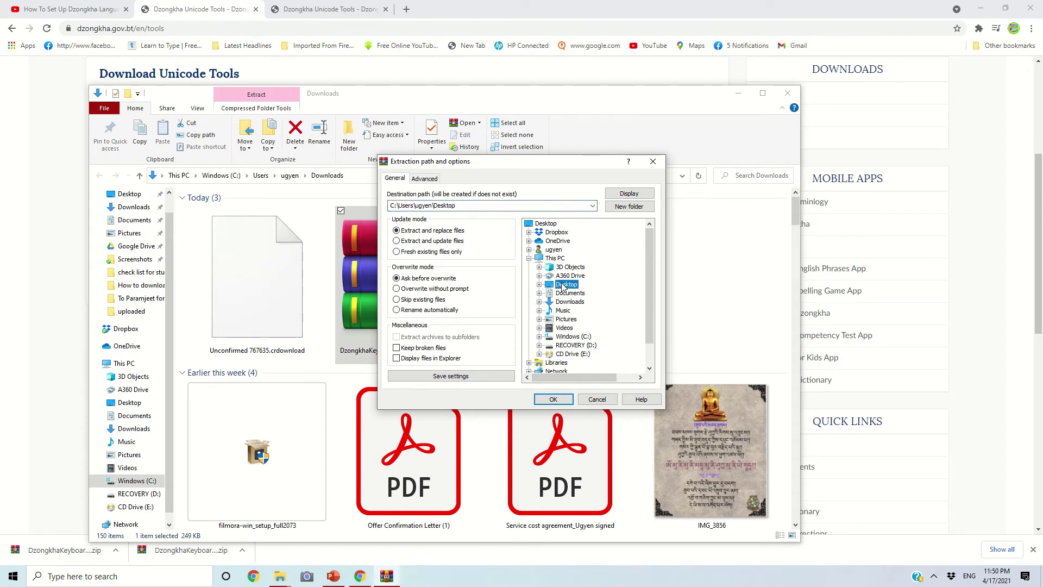
double_click(560, 285)
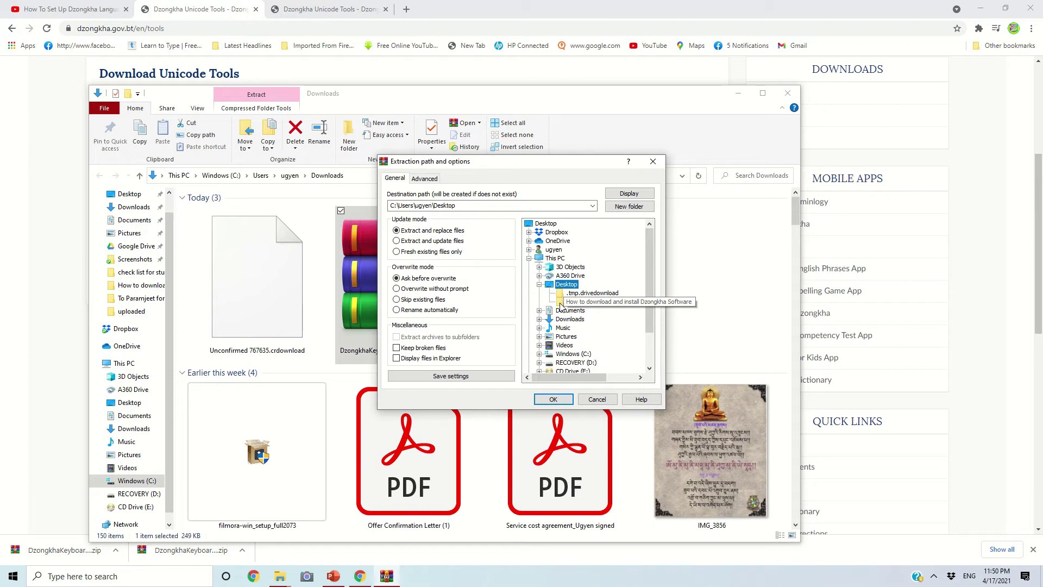
left_click(561, 303)
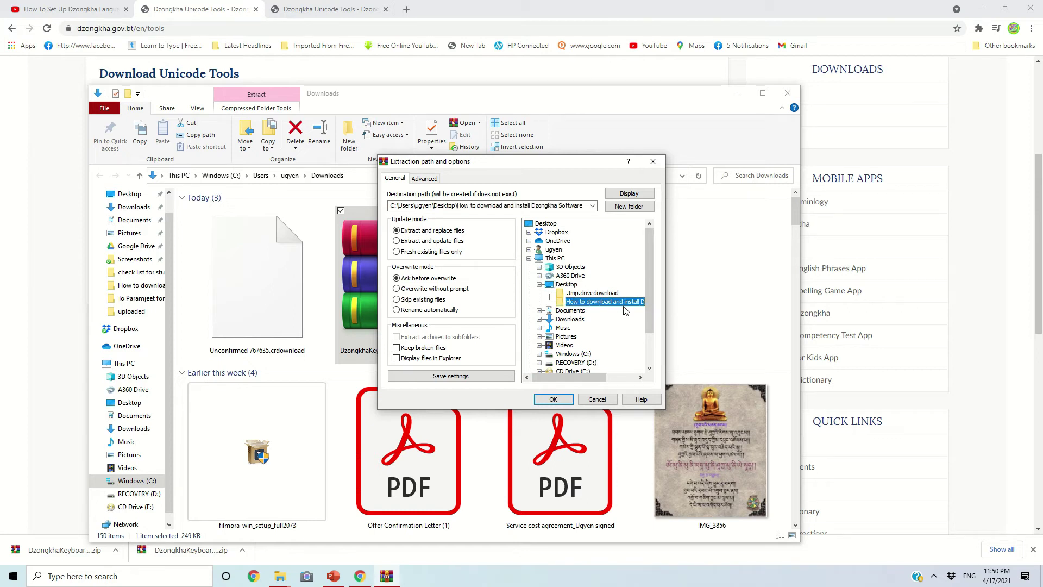
left_click(557, 400)
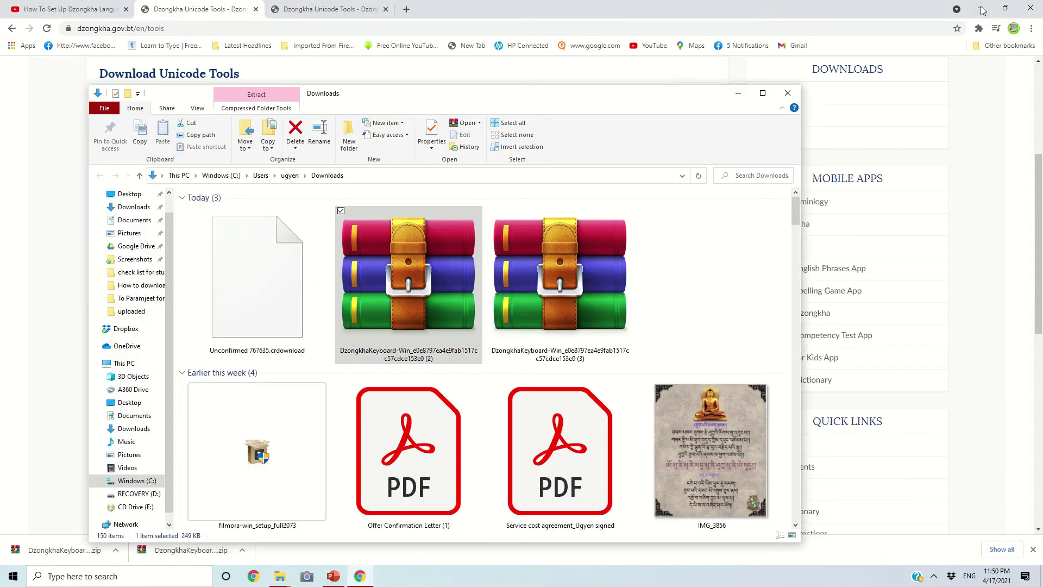
left_click(980, 8)
Step: Close Downloads, open the 'How to download and install Dzongkha Software' folder, and open its READ ME
left_click(787, 95)
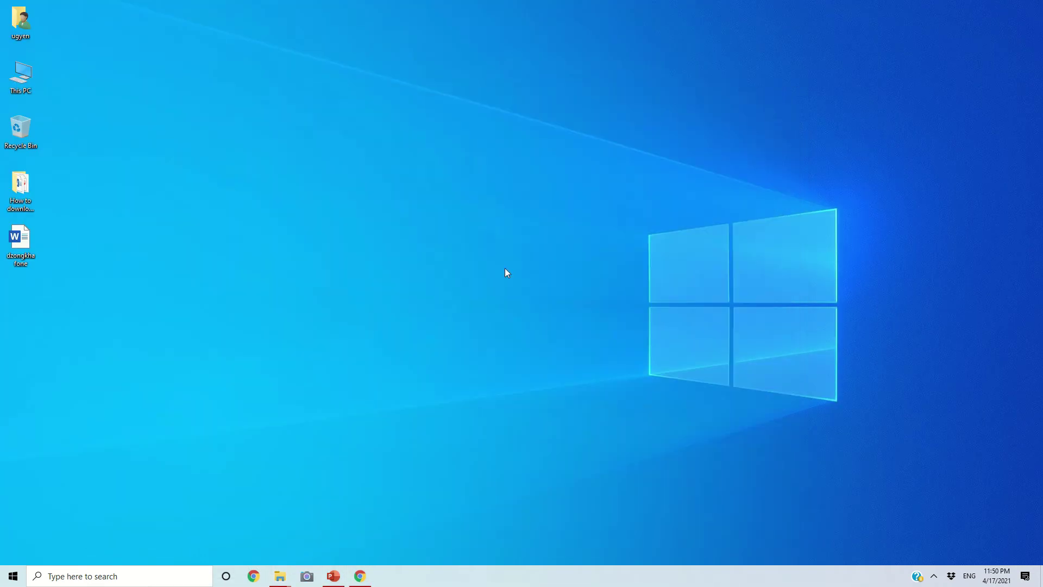
double_click(20, 185)
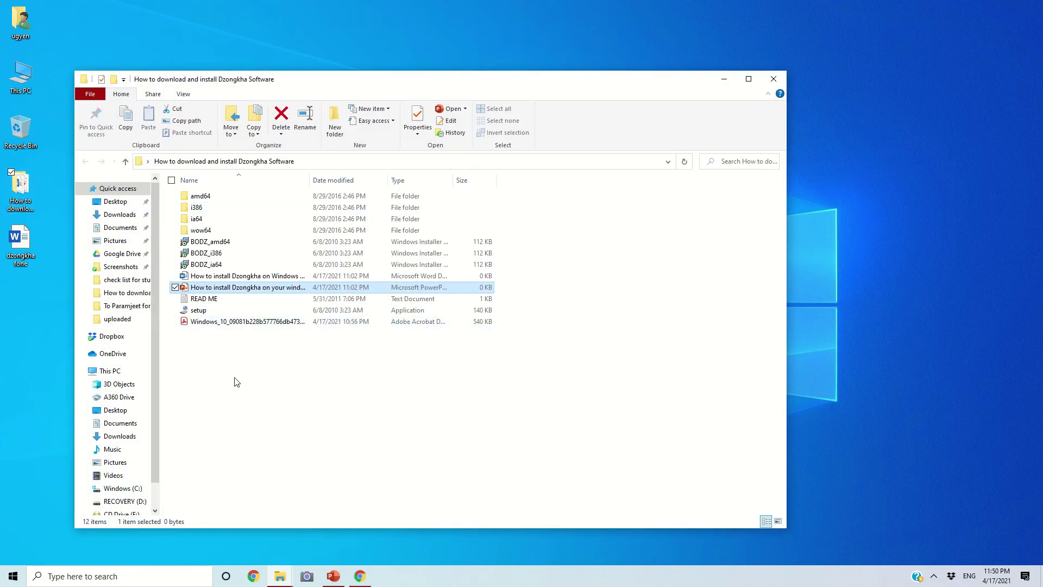
left_click(254, 397)
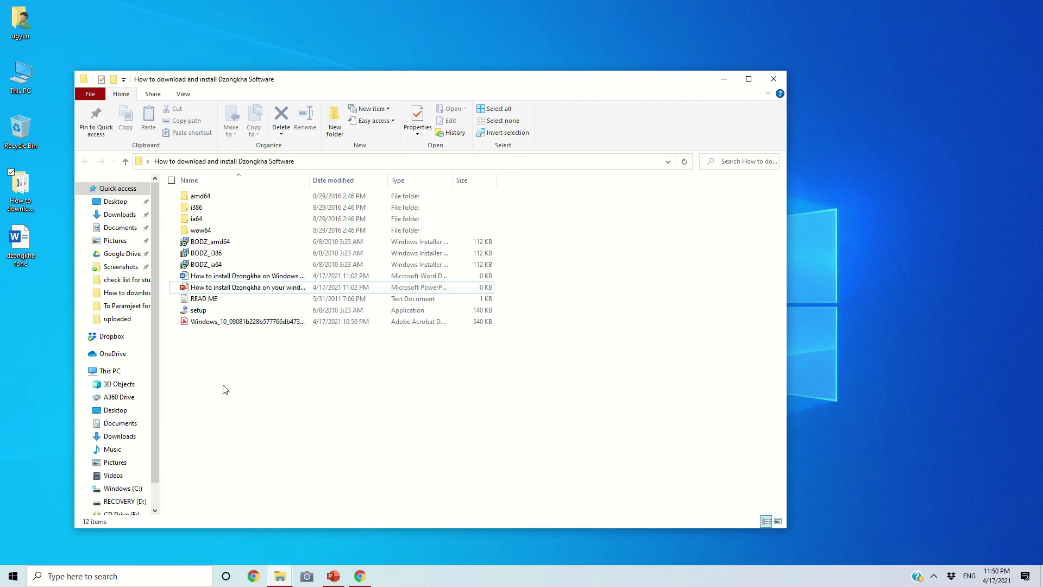
double_click(213, 299)
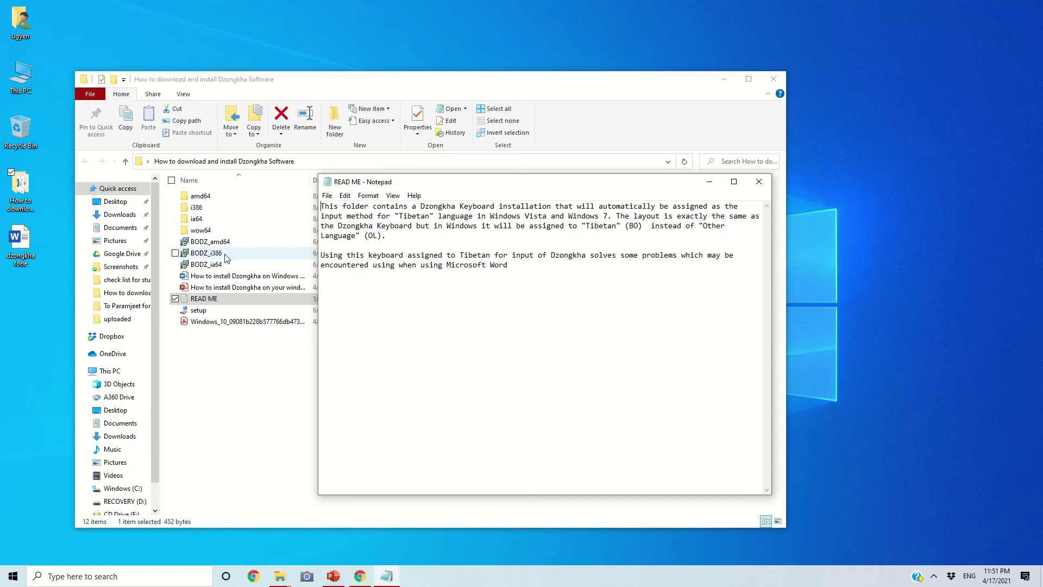
Step: Close the READ ME in Notepad and run the Dzongkha keyboard setup installer
left_click(759, 181)
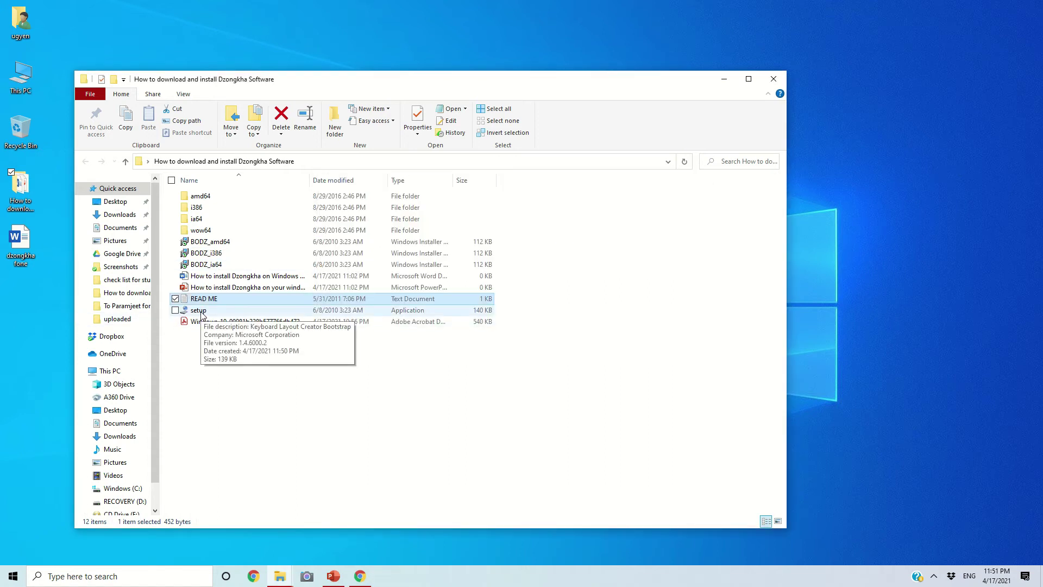
double_click(202, 315)
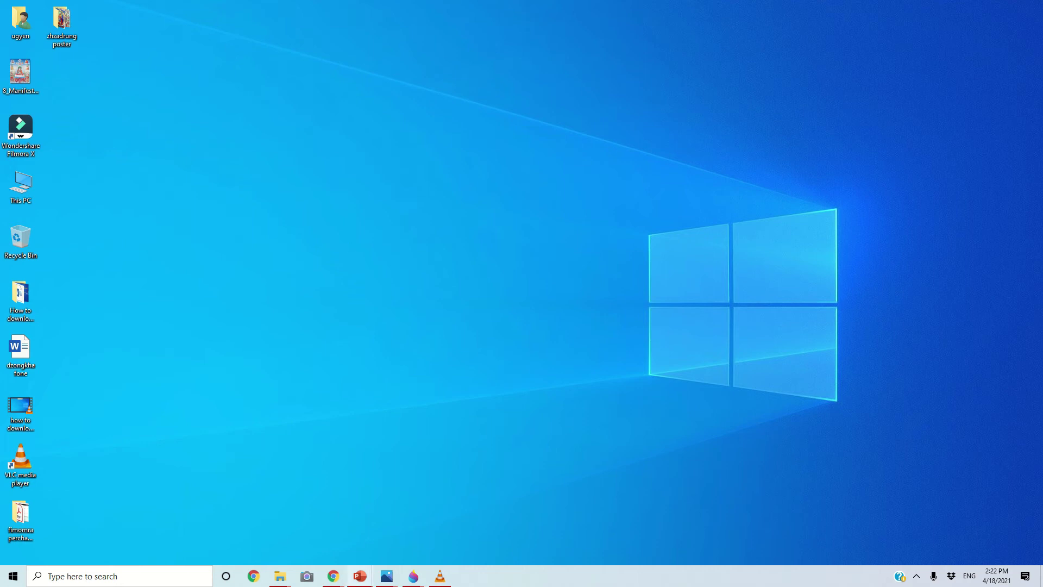
Step: Refresh the desktop, return to Downloads, and open the Tsuyig_Font file to preview Tsuig_04
right_click(323, 172)
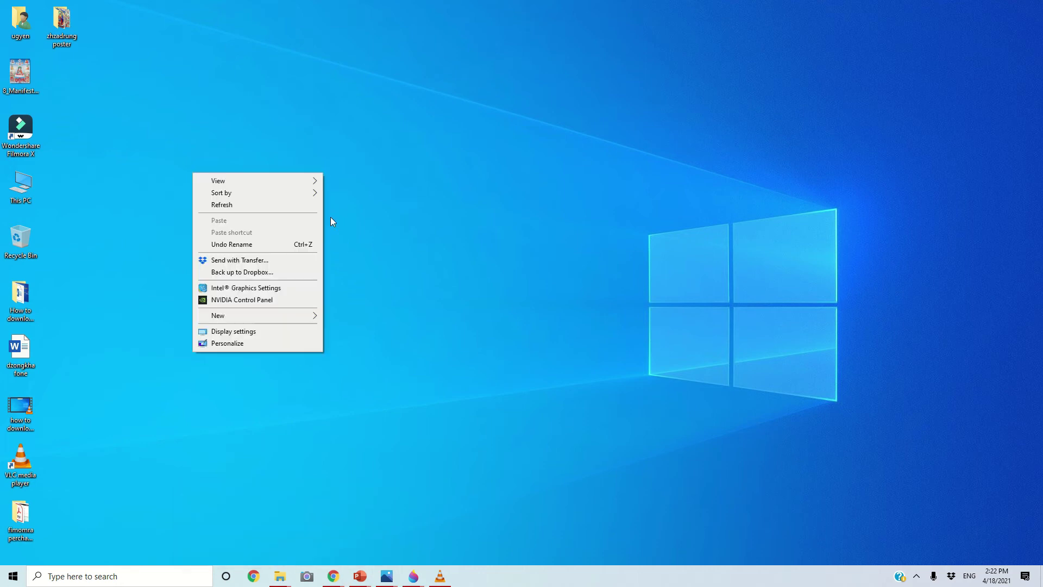
left_click(256, 204)
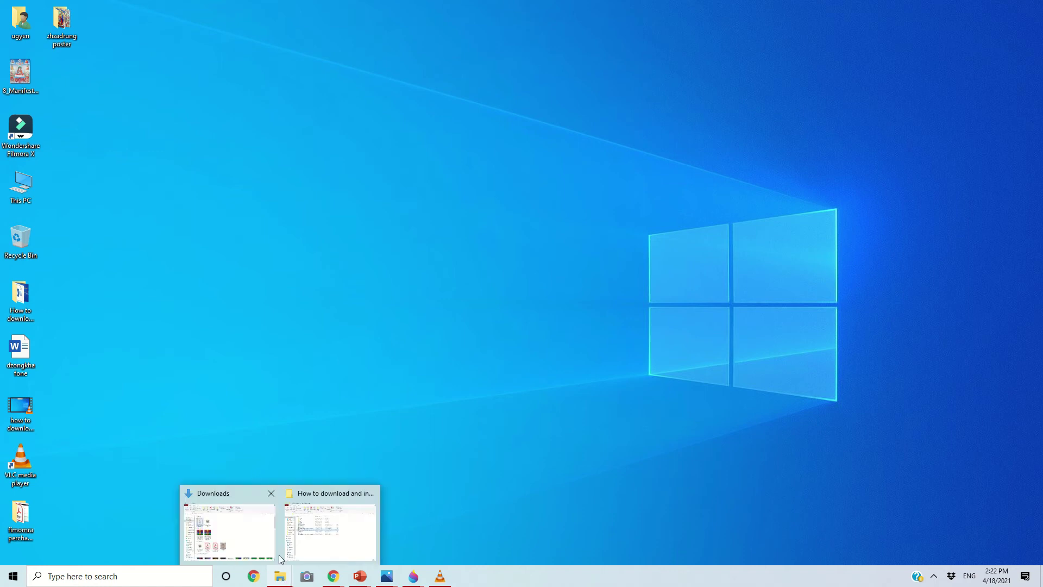
left_click(251, 536)
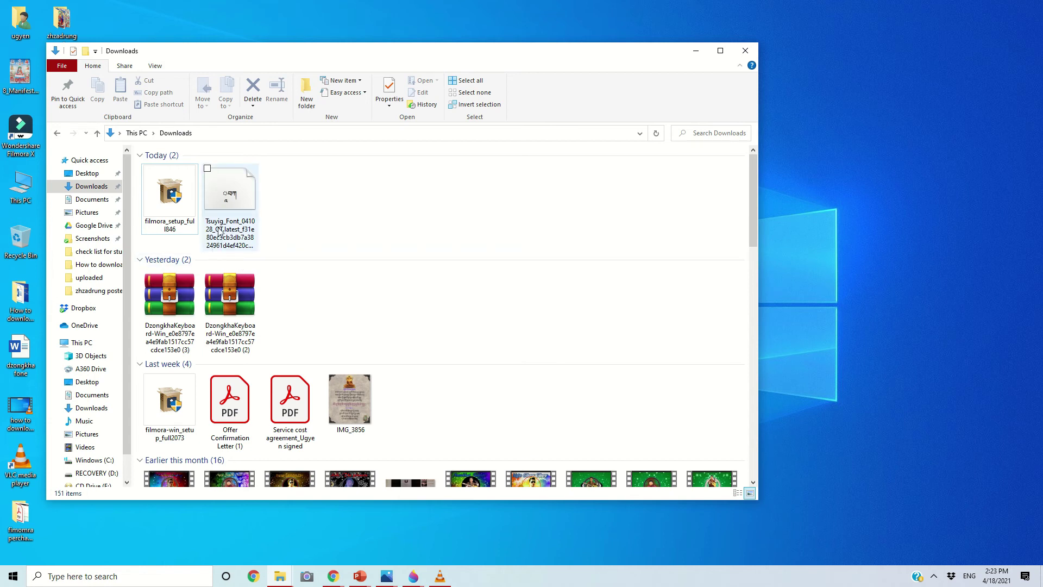
mouse_move(231, 208)
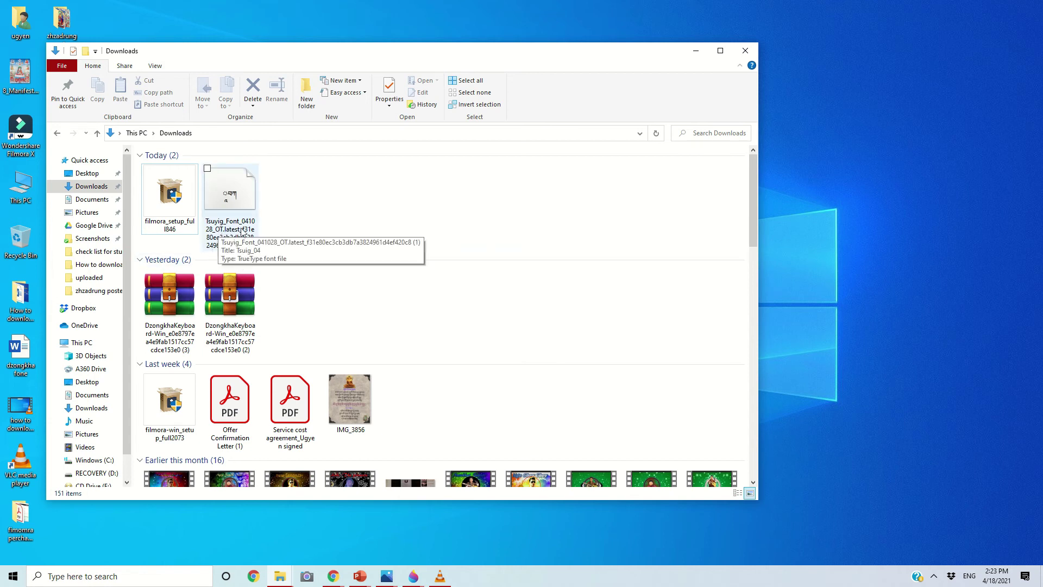
left_click(231, 198)
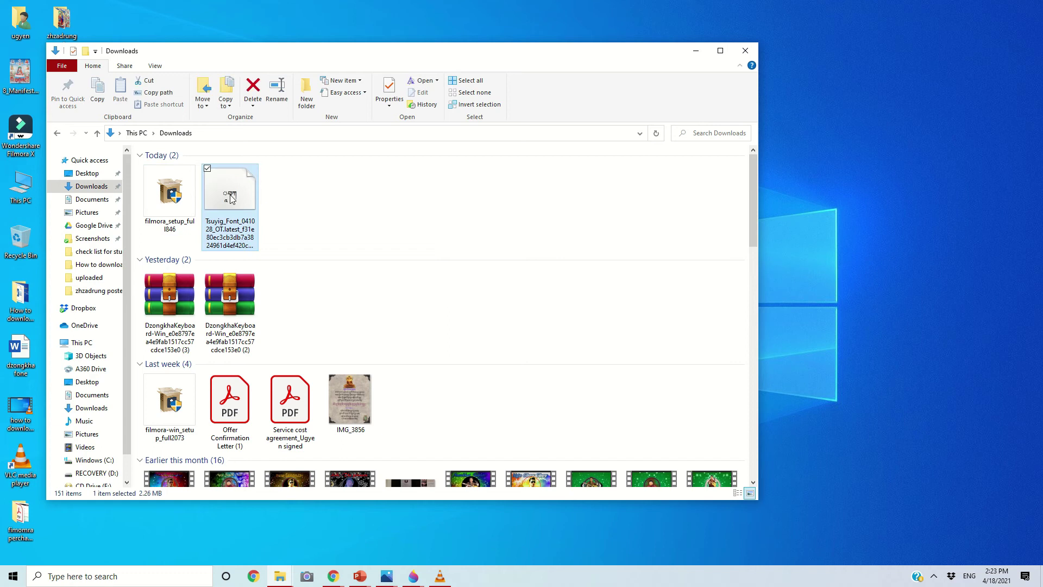
Step: Preview the Tsuig_04 font file, install it over the existing copy, and close the viewer
double_click(231, 198)
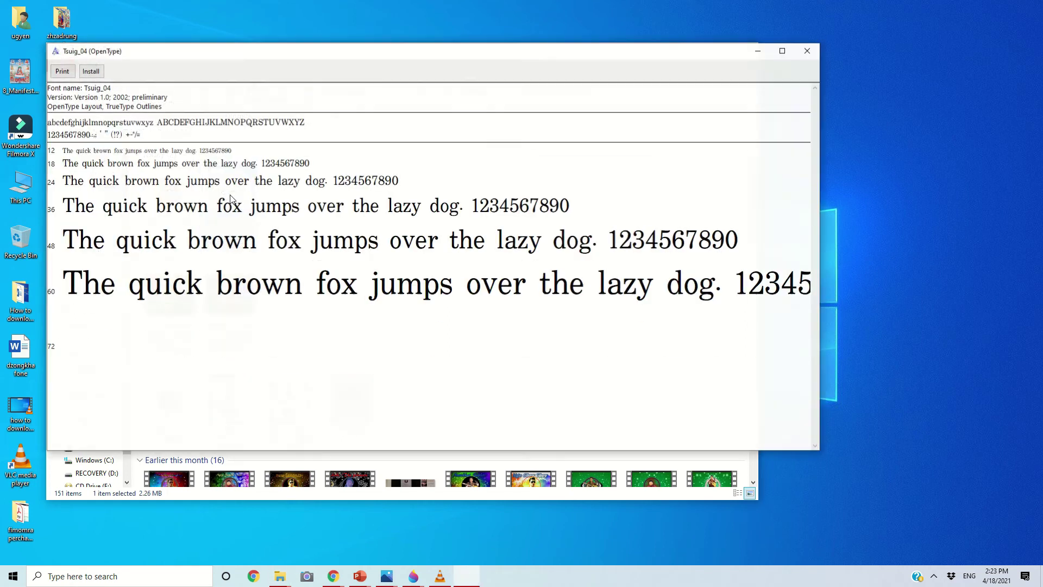
left_click(783, 52)
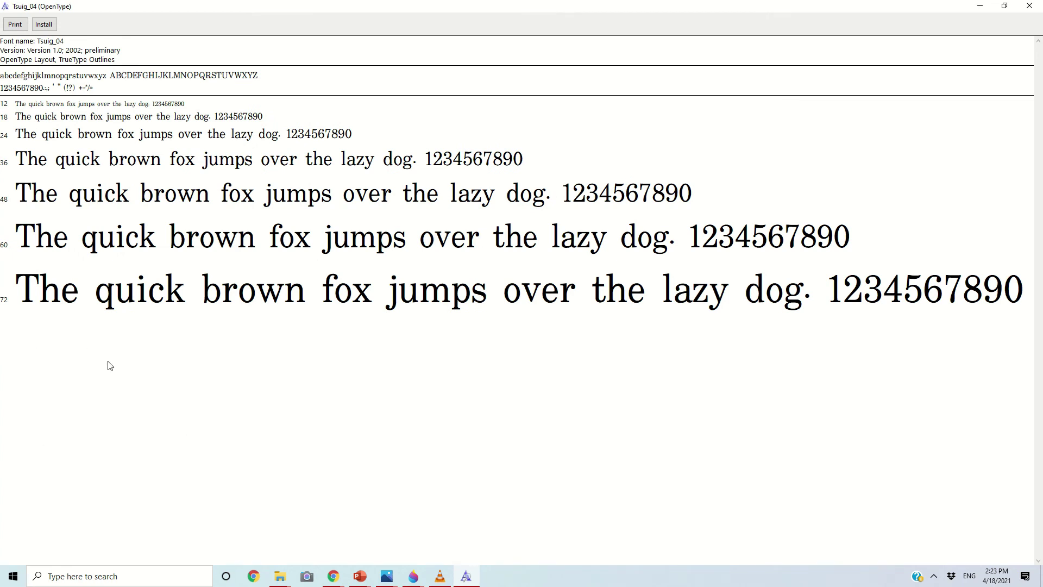
left_click(42, 27)
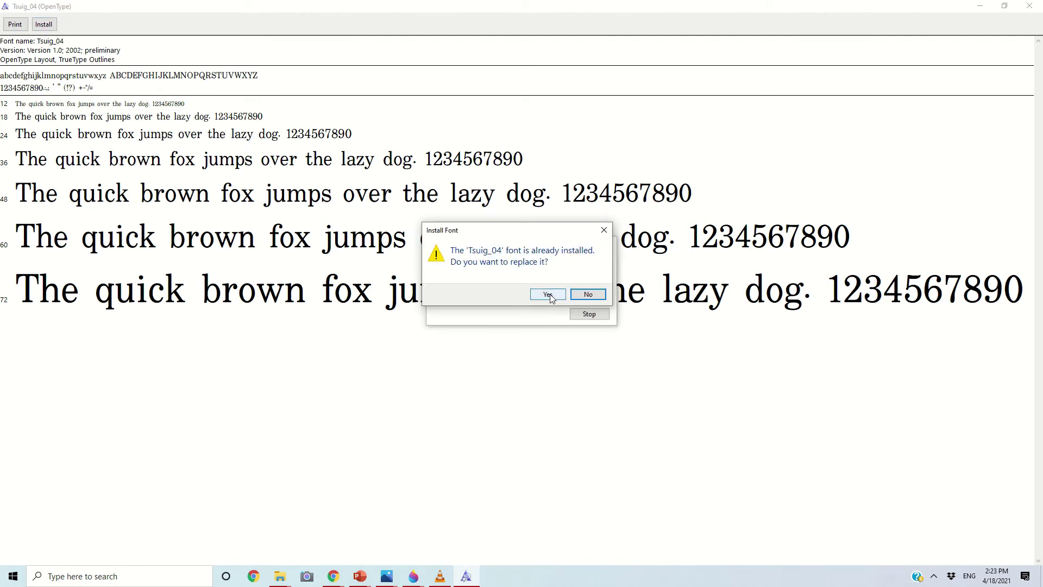
left_click(548, 295)
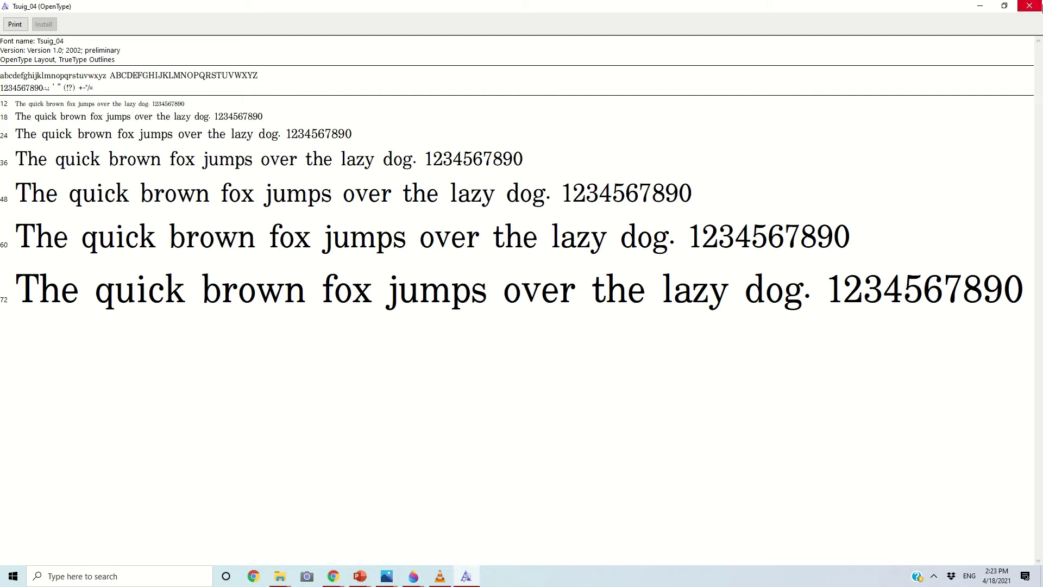
left_click(1028, 8)
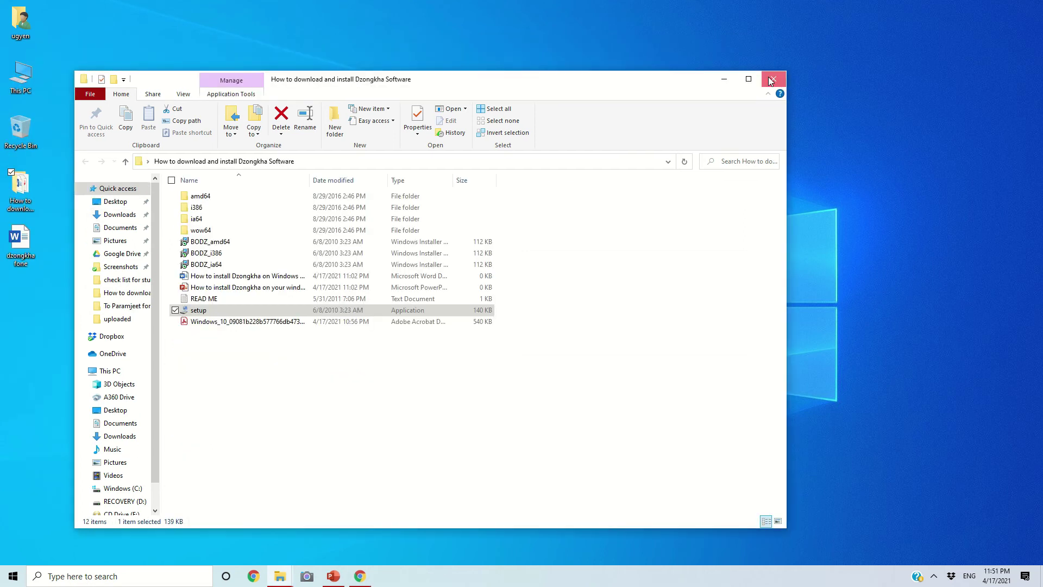
Step: Open the 'dzongkha fone' Word document, switch input to the Dzongkha keyboard, and start a new line
left_click(775, 80)
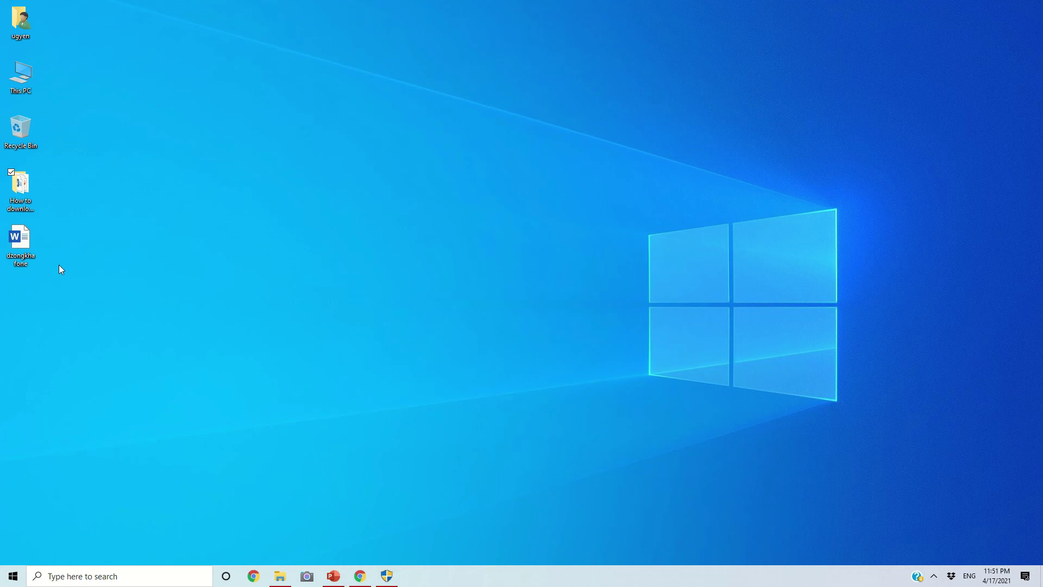
double_click(28, 241)
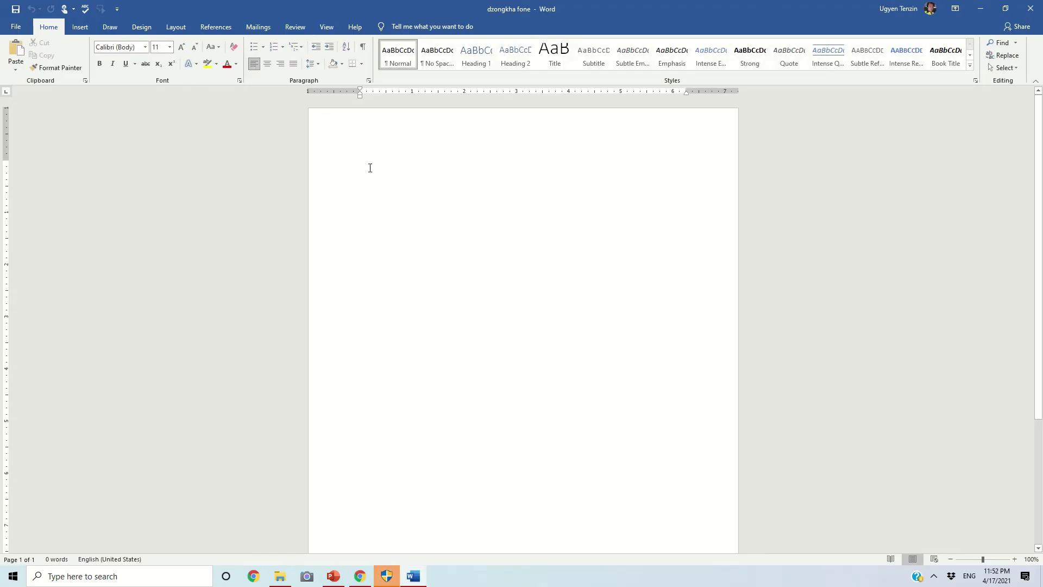
type("q")
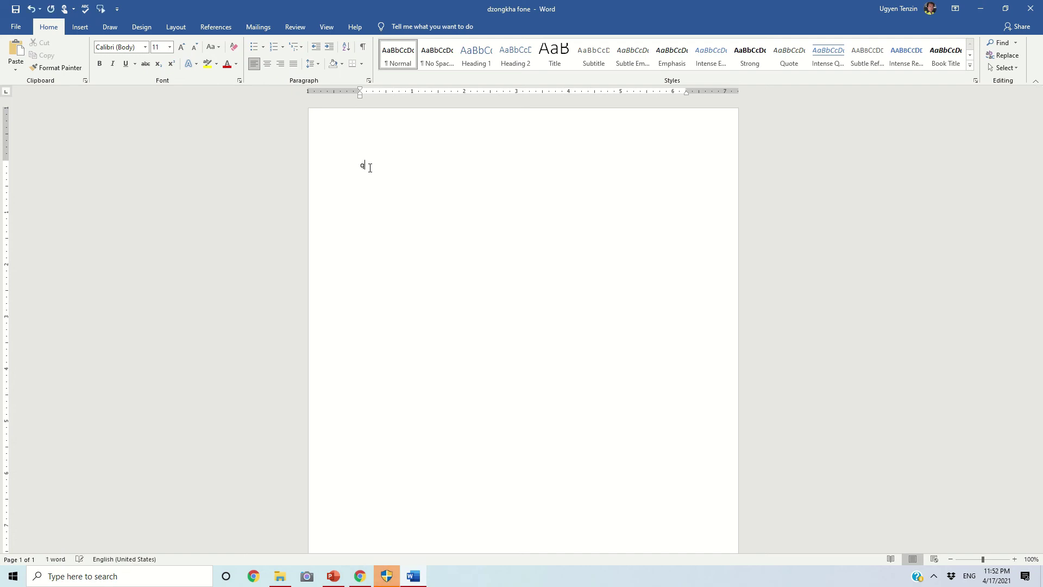
type("ekkg")
left_click(970, 579)
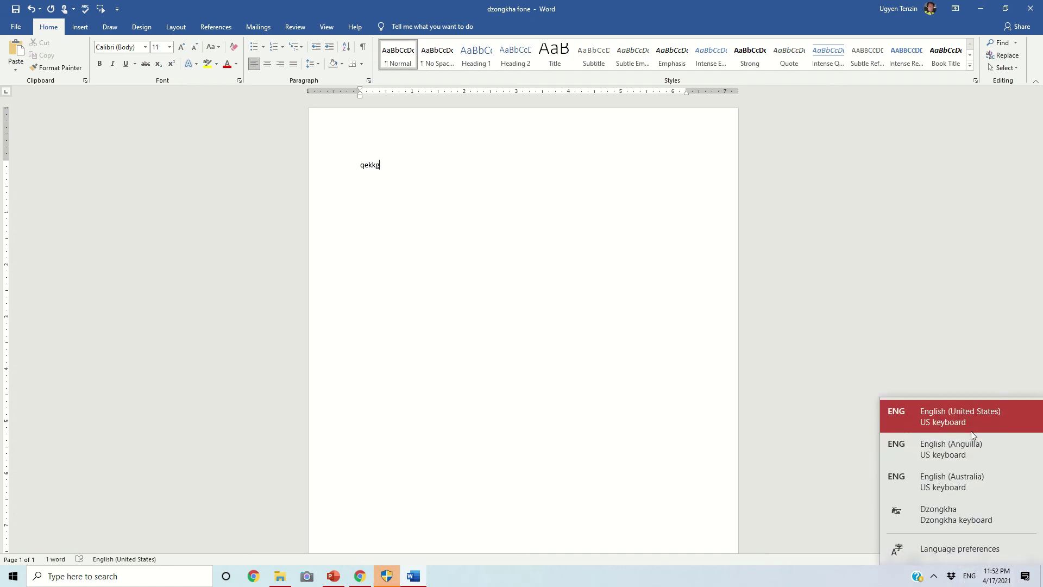
left_click(944, 521)
key("Return")
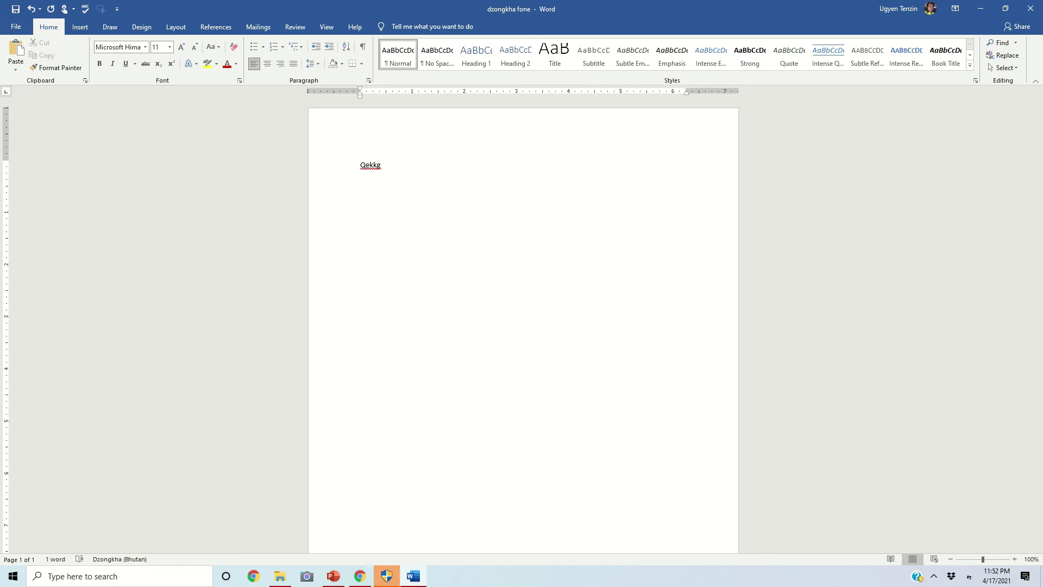
type("ཀ་ཁ")
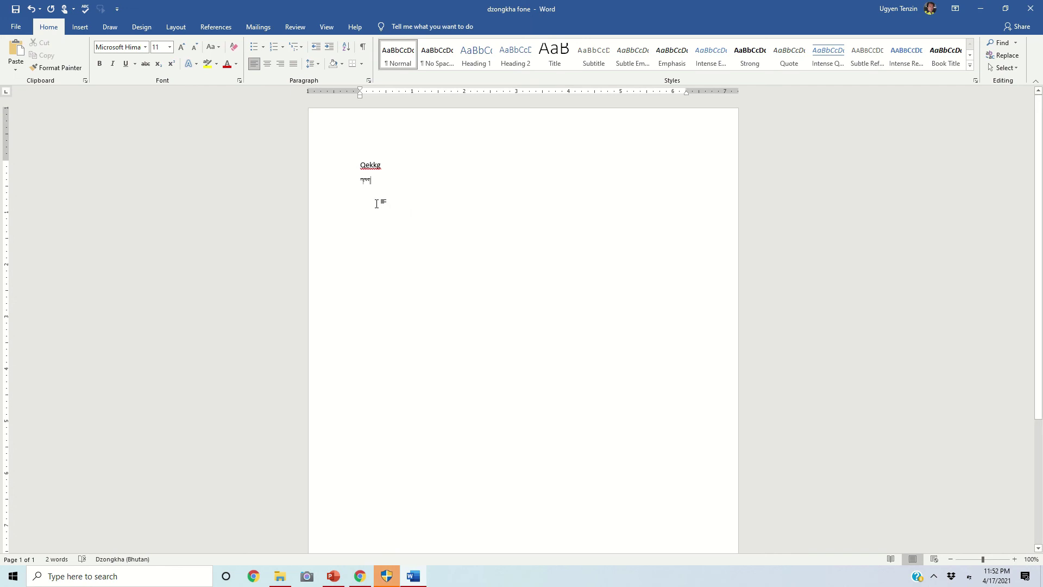
Step: Make the Dzongkha word on line 2 24 pt, then keep typing and delete the trailing characters
double_click(359, 180)
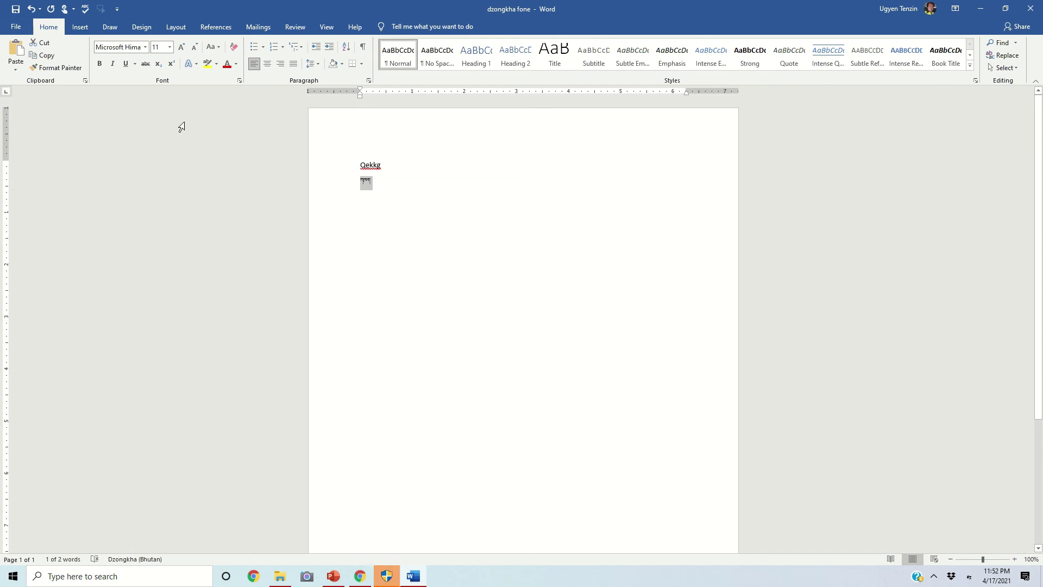
left_click(170, 46)
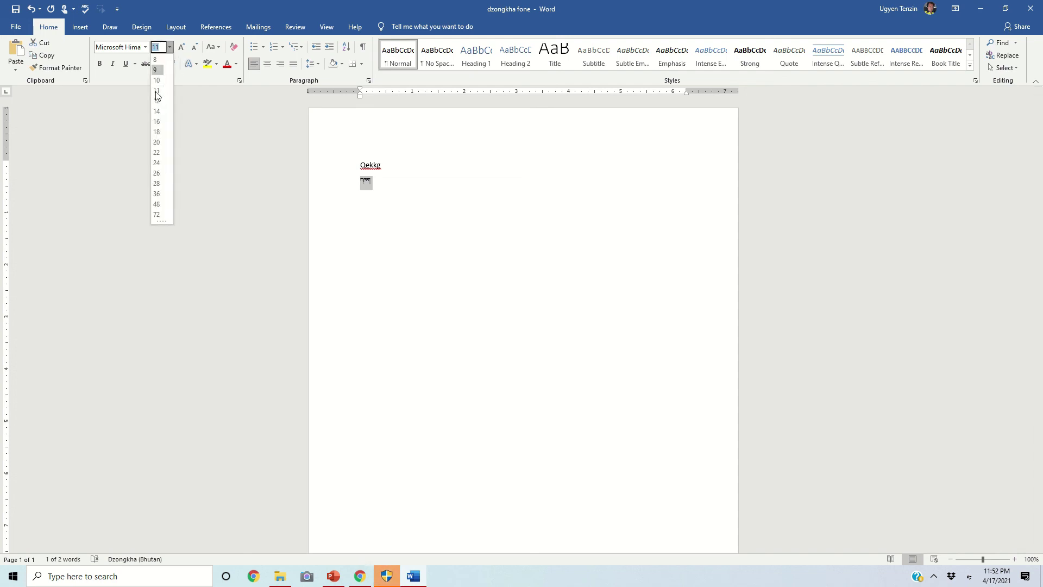
left_click(157, 164)
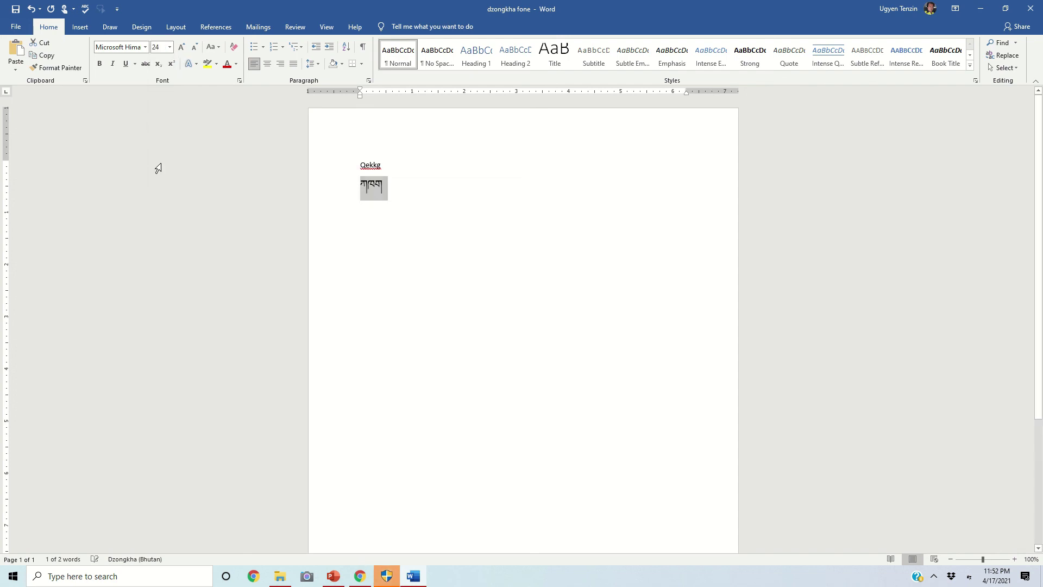
left_click(396, 189)
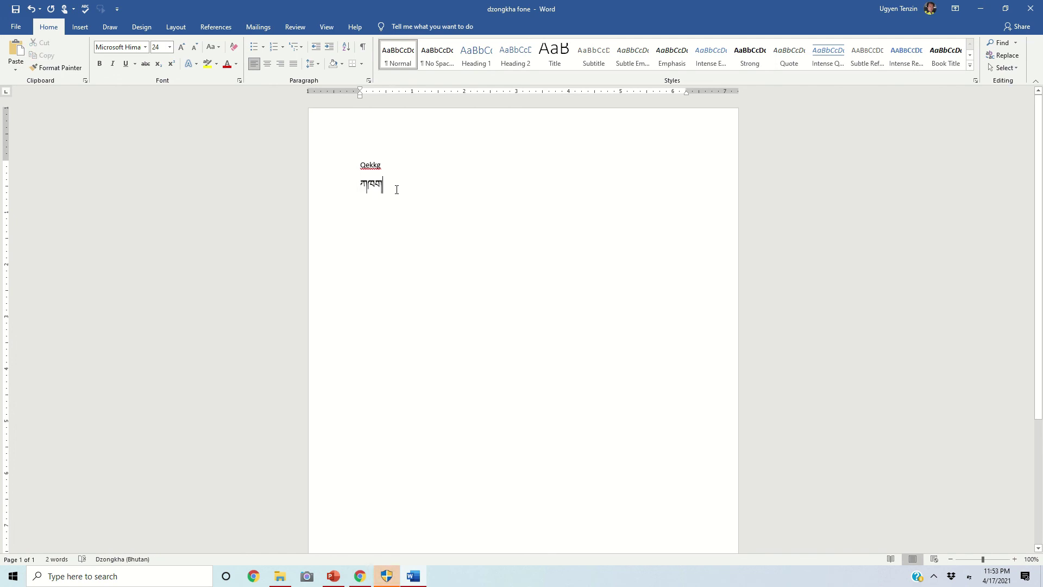
type("ང་ཅཆཇཉ")
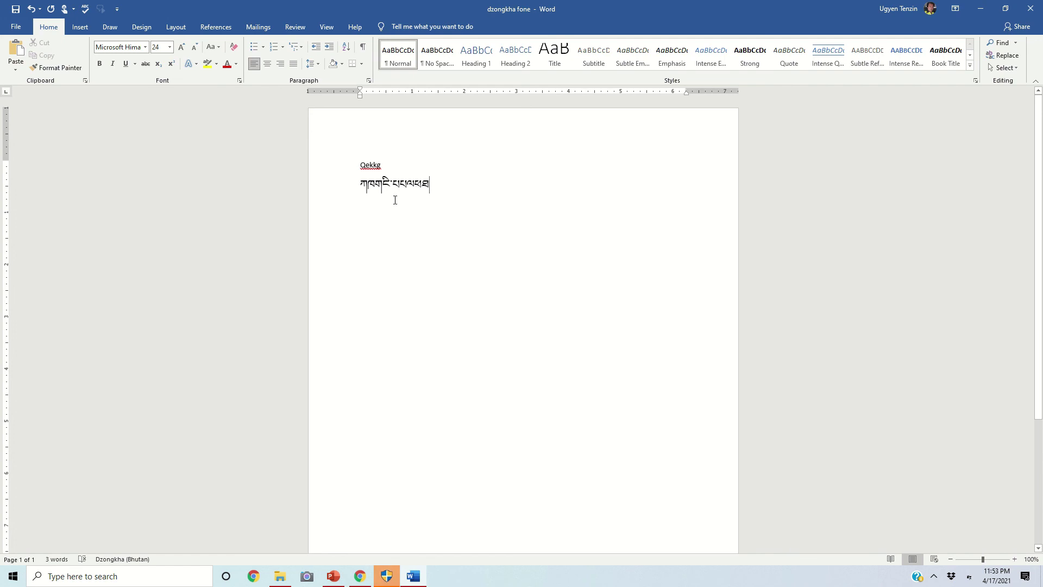
key("BackSpace")
key("BackSpace")
key("BackSpace")
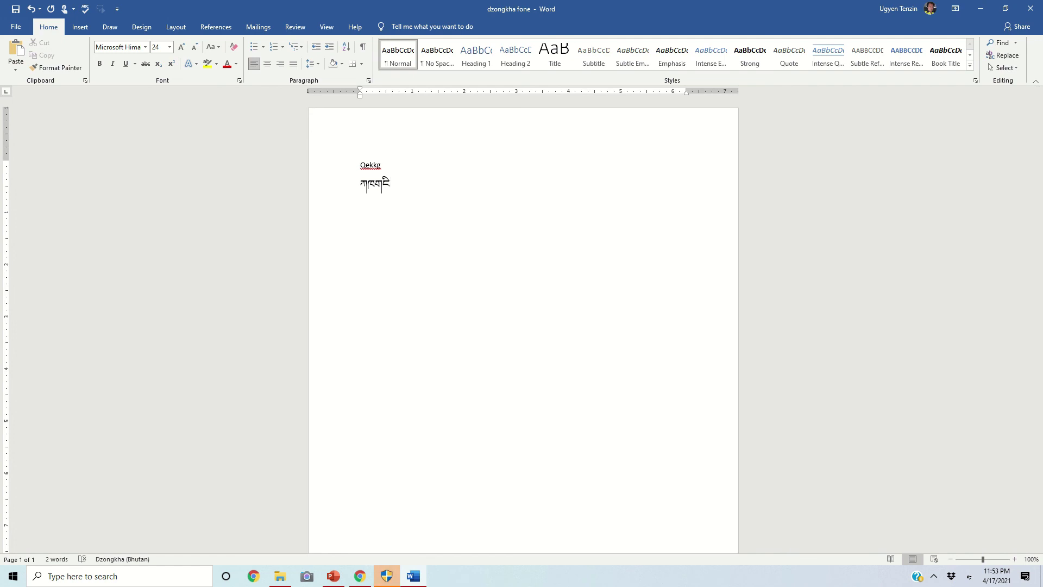
type("་པཔལཔཔ")
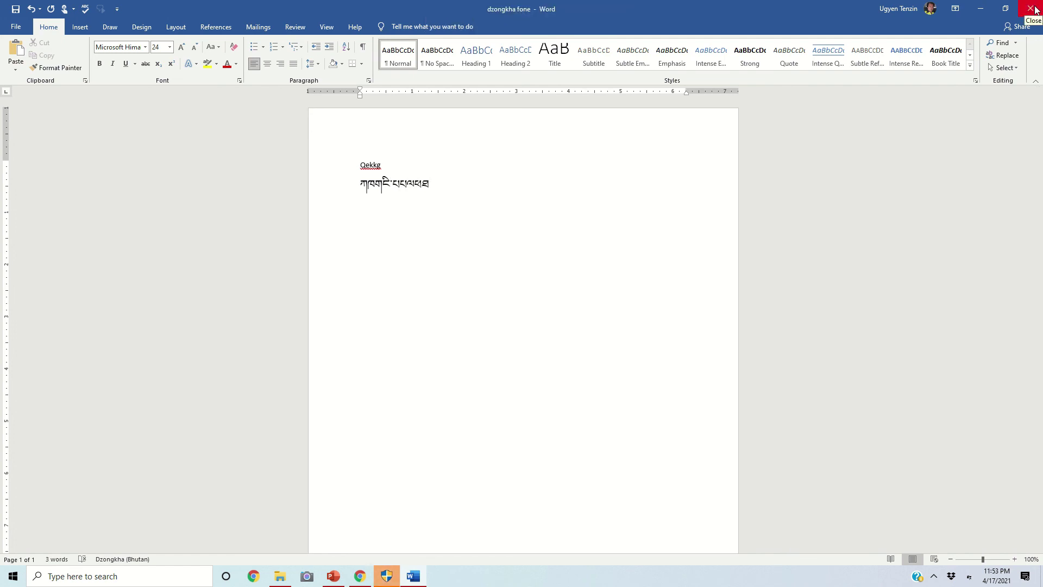